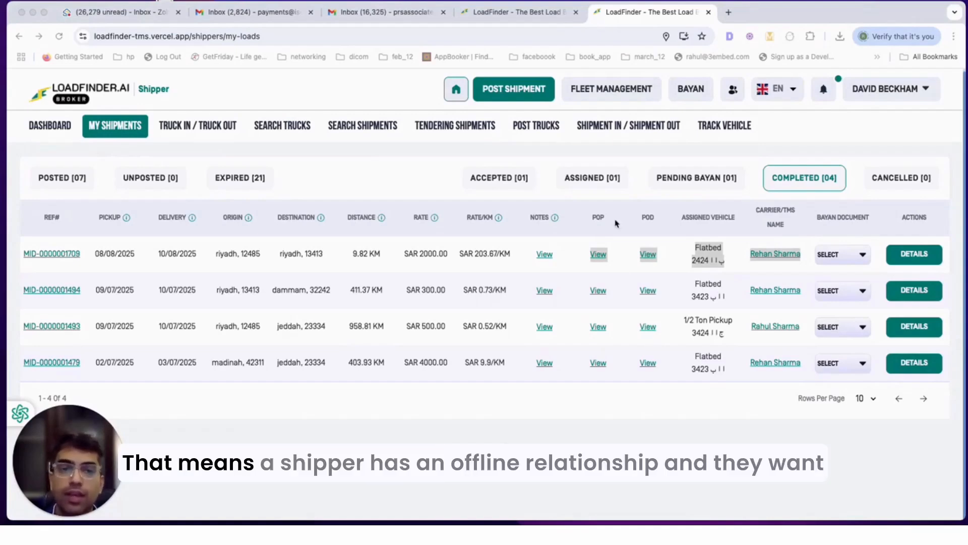
Step: Open a blank Post Shipment form from the top bar
click(513, 89)
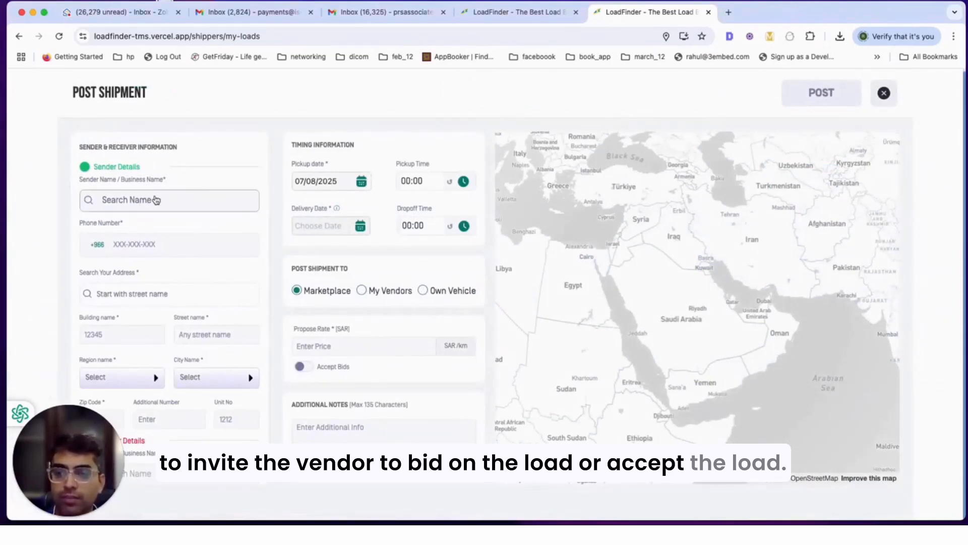
Step: Choose Barrett Distribution centre as the sender with its Madina Shareef address
click(183, 199)
click(147, 224)
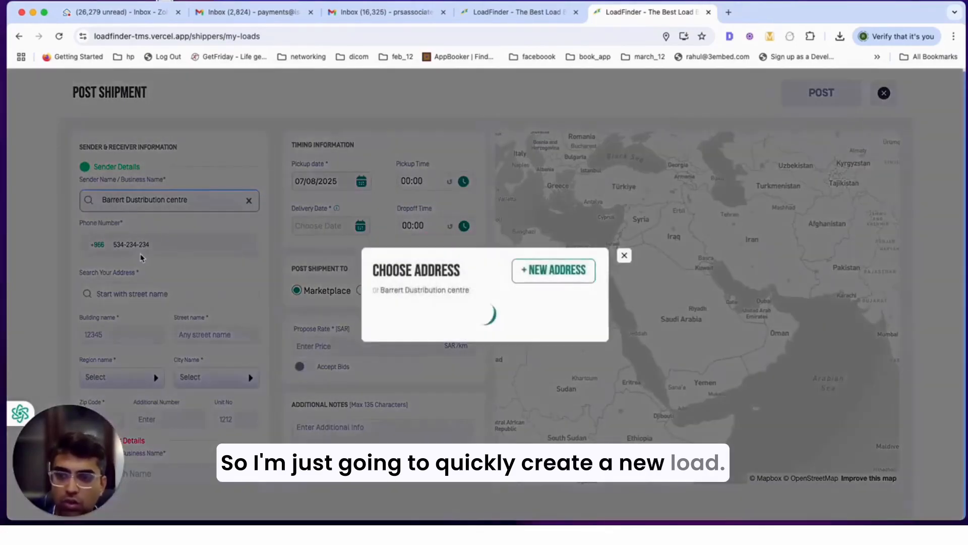
click(502, 362)
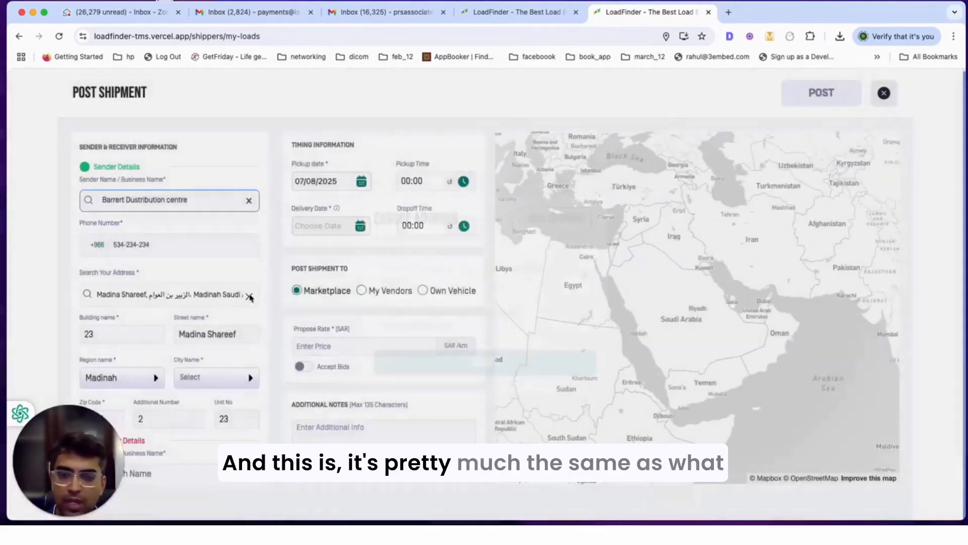
Step: Choose Raymond House as the receiver with the Dammam Palace Hotel address
scroll(166, 329, down, 3)
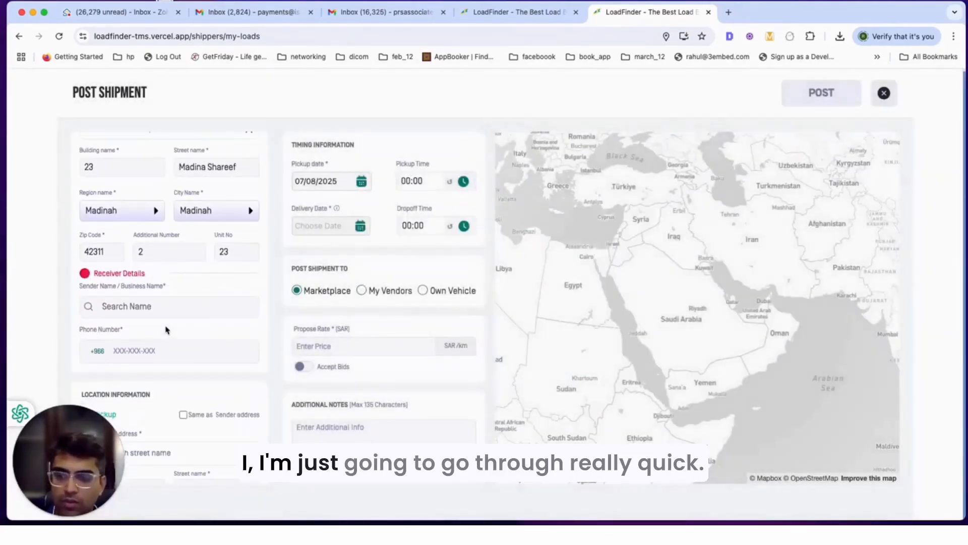
click(146, 305)
click(133, 266)
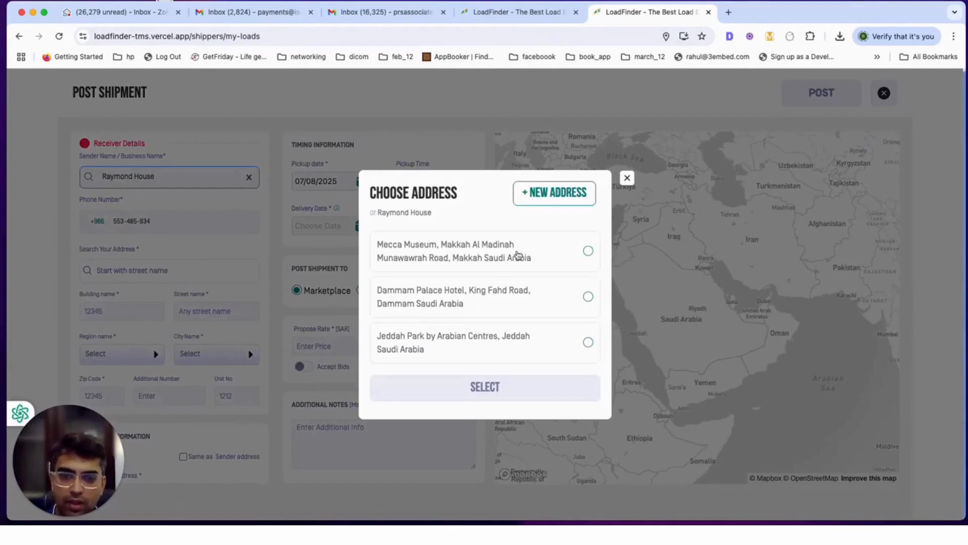
click(468, 305)
click(477, 393)
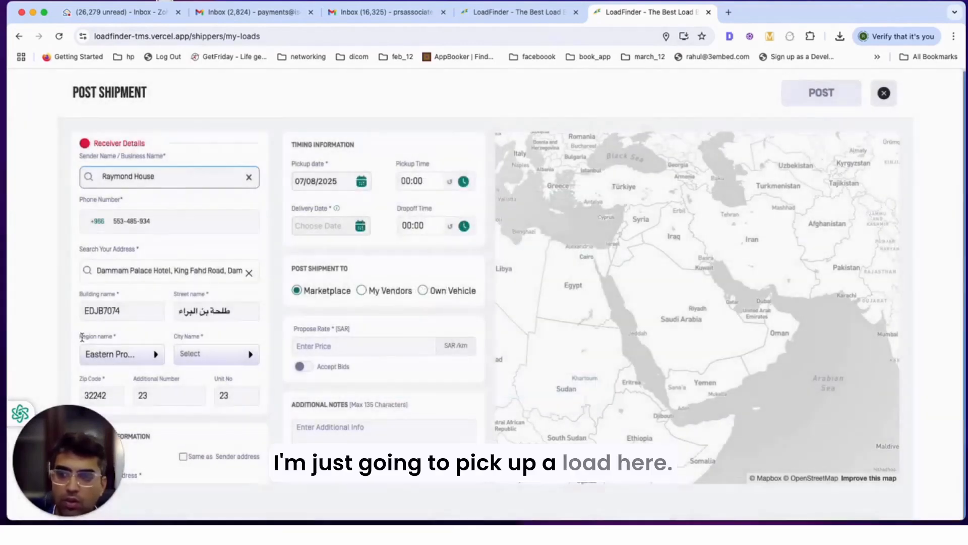
Step: Make the pickup address match the sender and the delivery address match the receiver
scroll(163, 303, down, 3)
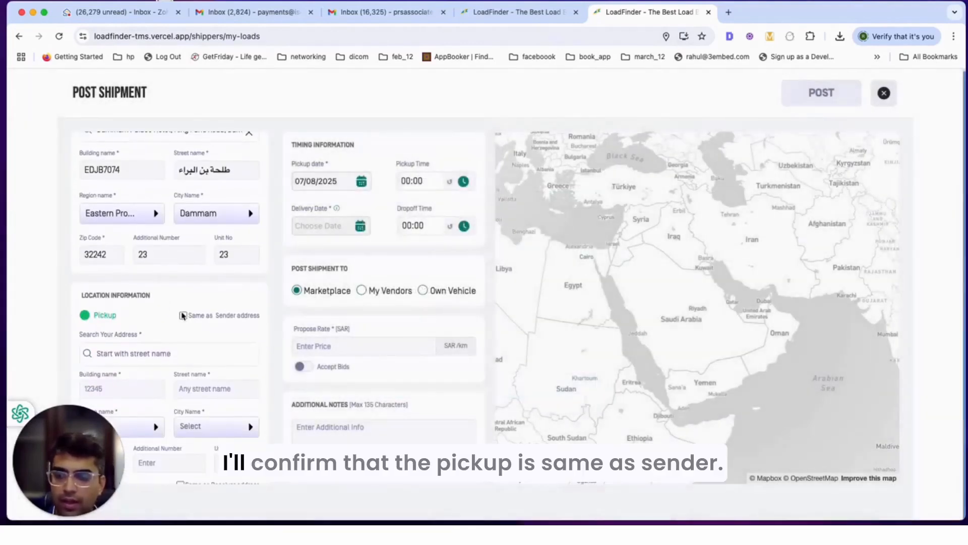
scroll(183, 316, down, 2)
scroll(197, 303, down, 3)
scroll(201, 267, up, 2)
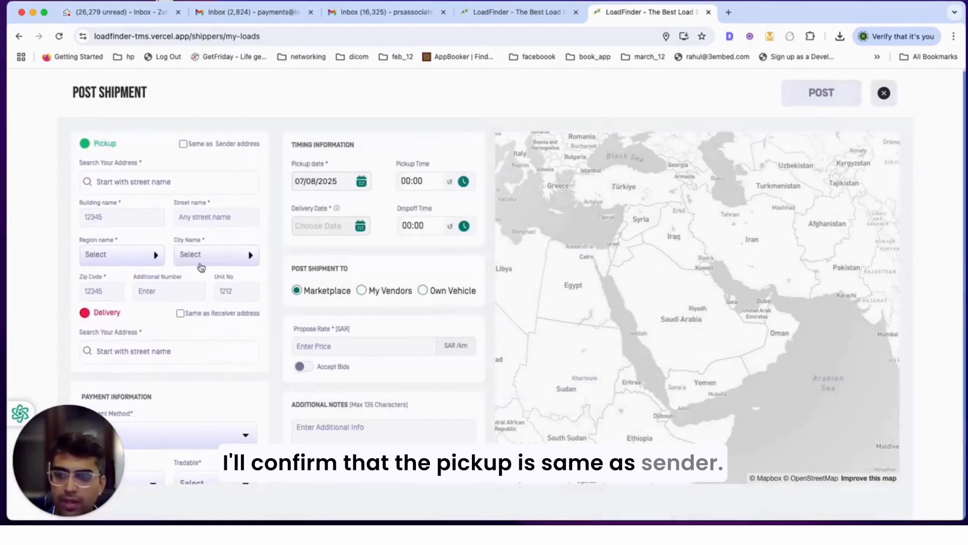
click(182, 314)
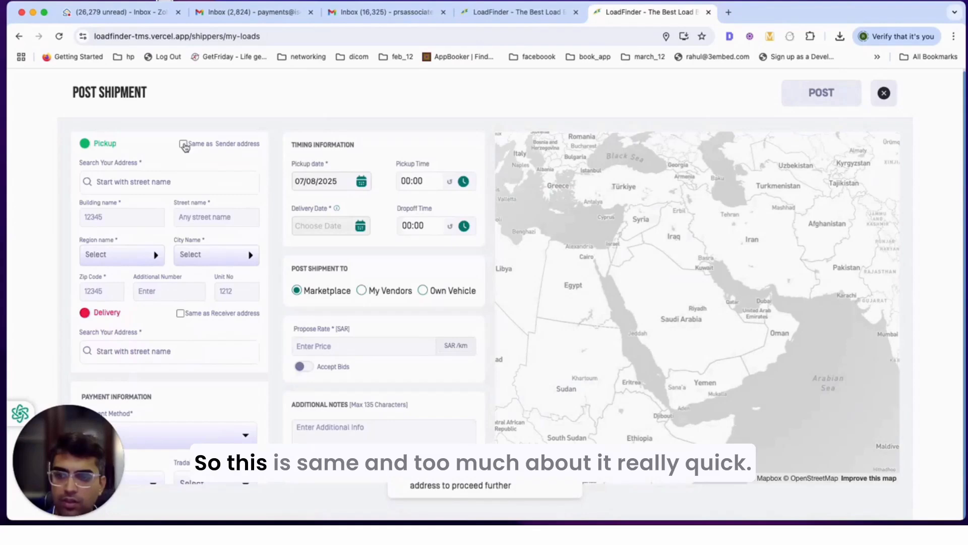
click(184, 144)
click(180, 313)
Step: Add one Each cargo item measuring 10×10×10 and weighing 1000 kg
click(169, 458)
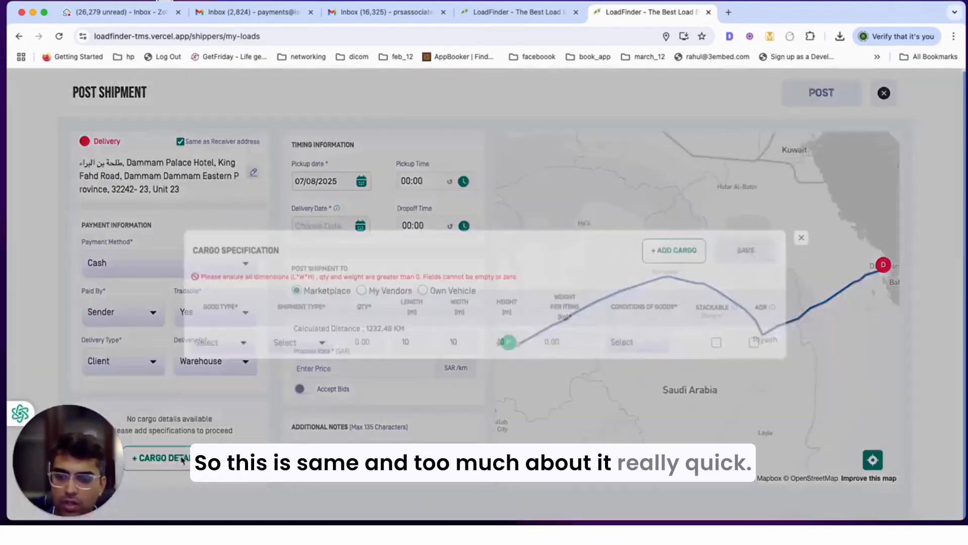
click(302, 347)
click(297, 372)
click(370, 345)
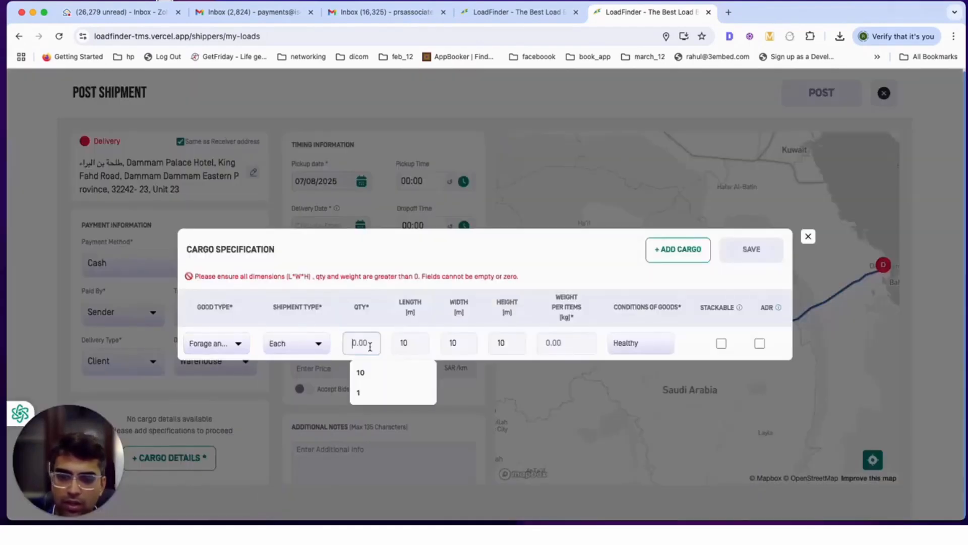
click(415, 341)
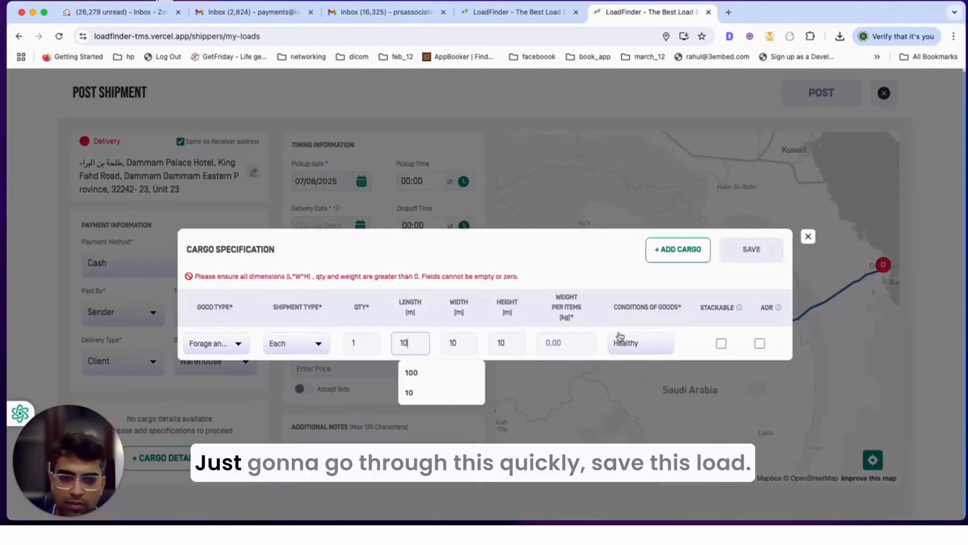
click(565, 345)
text(1000)
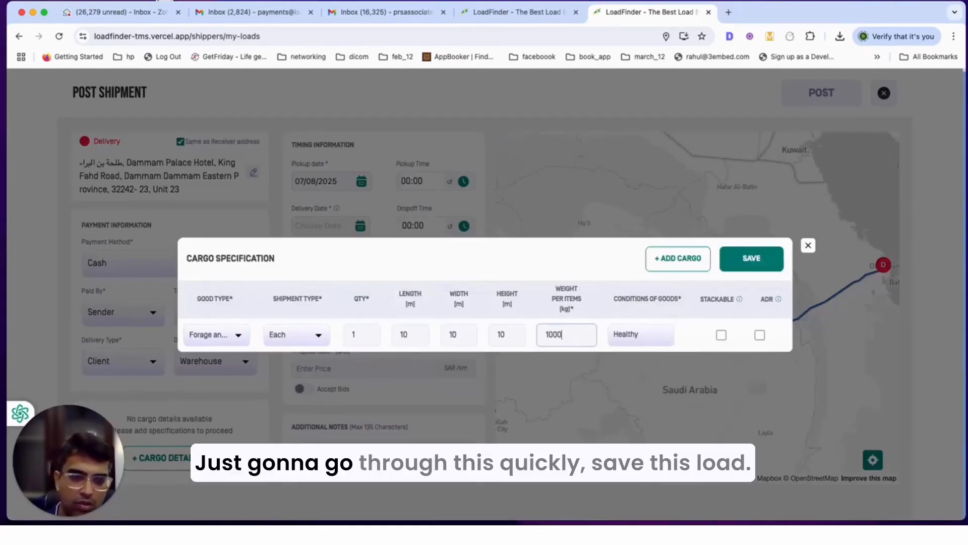
click(750, 259)
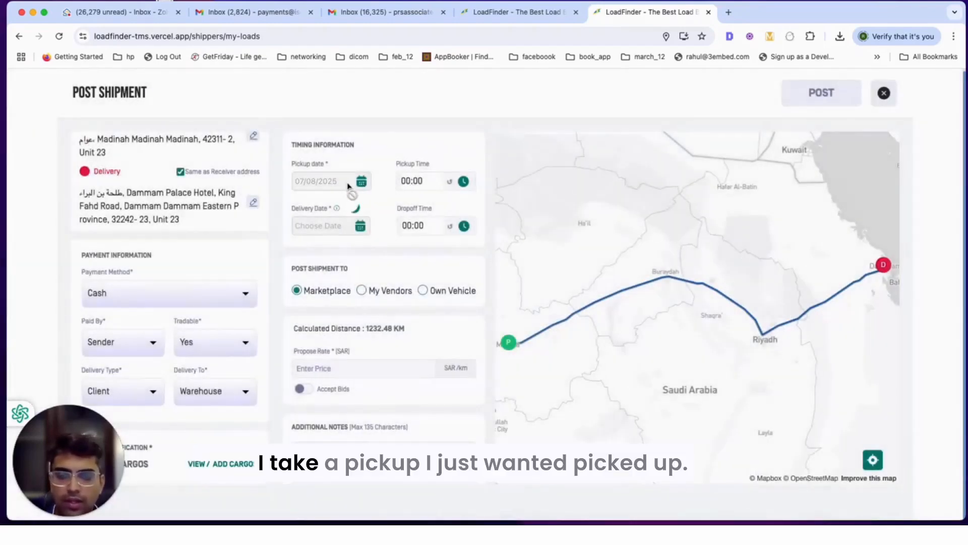
Step: Schedule pickup for 08/08/2025 at 10:00
click(362, 182)
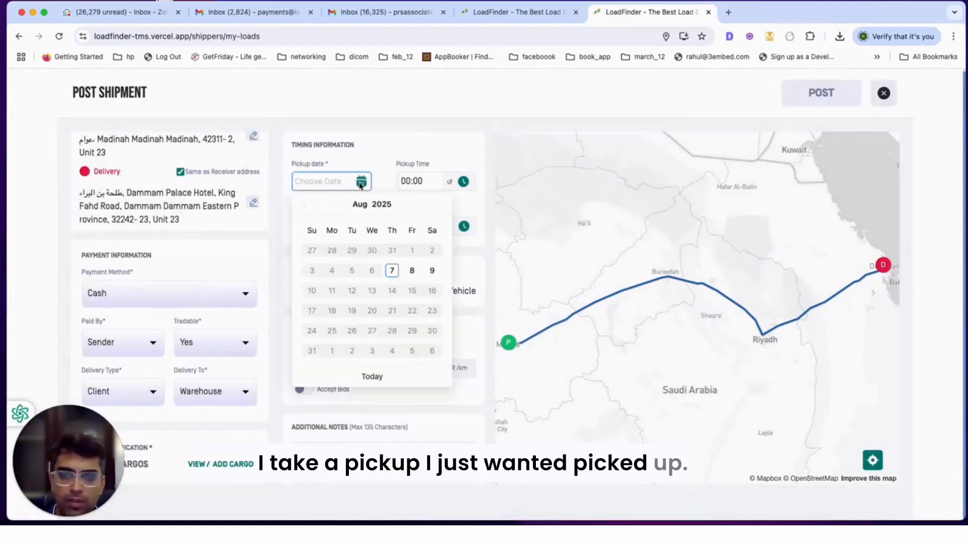
click(408, 271)
click(433, 185)
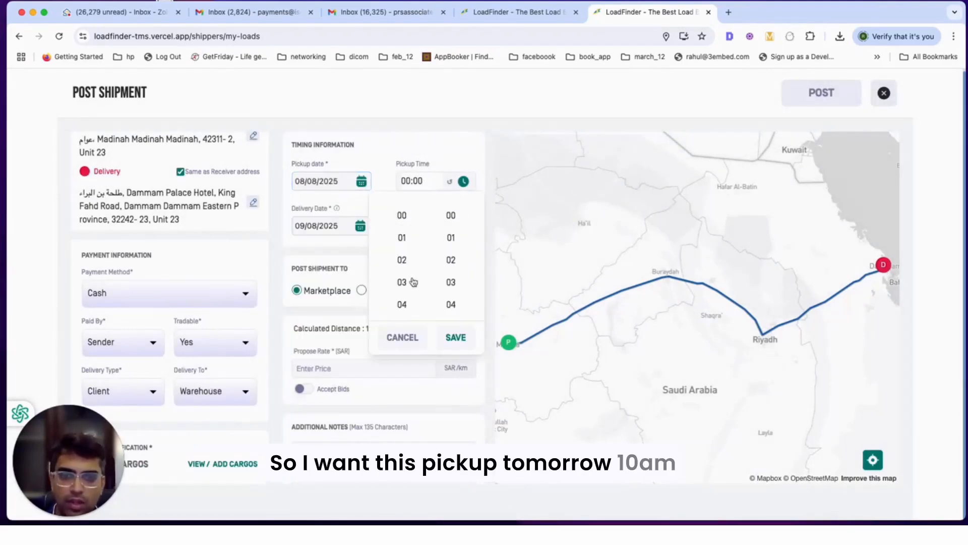
click(399, 261)
click(449, 219)
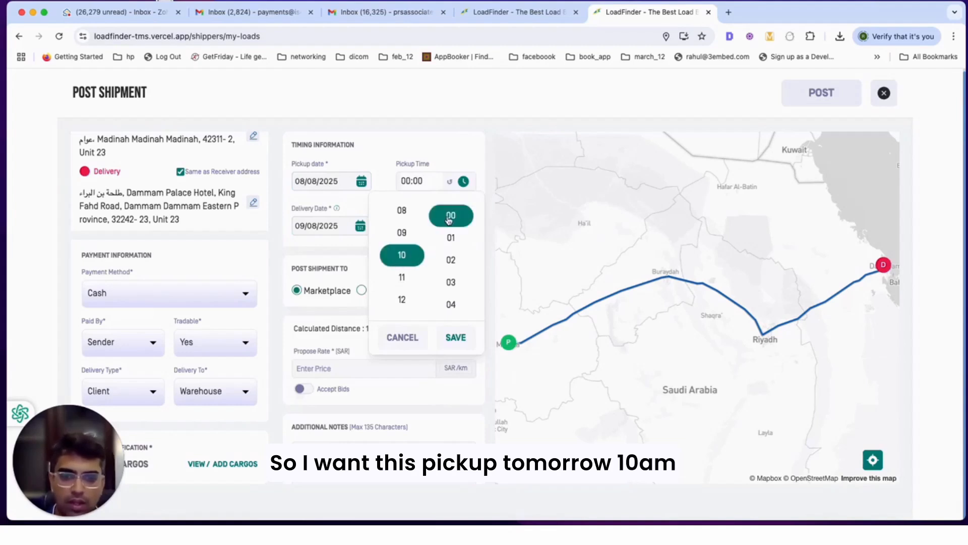
click(452, 335)
Step: Schedule delivery for 11/08/2025 at 08:00
click(359, 226)
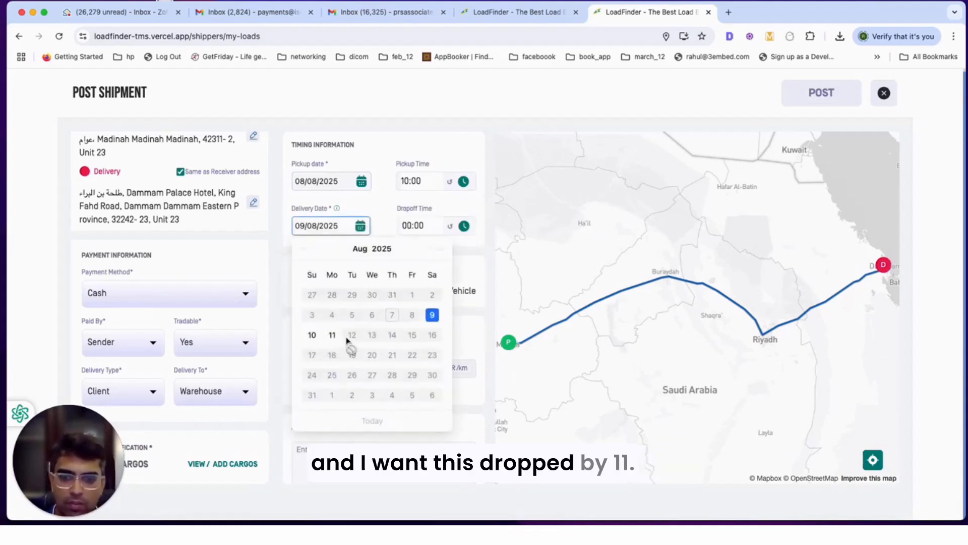
click(332, 335)
click(418, 226)
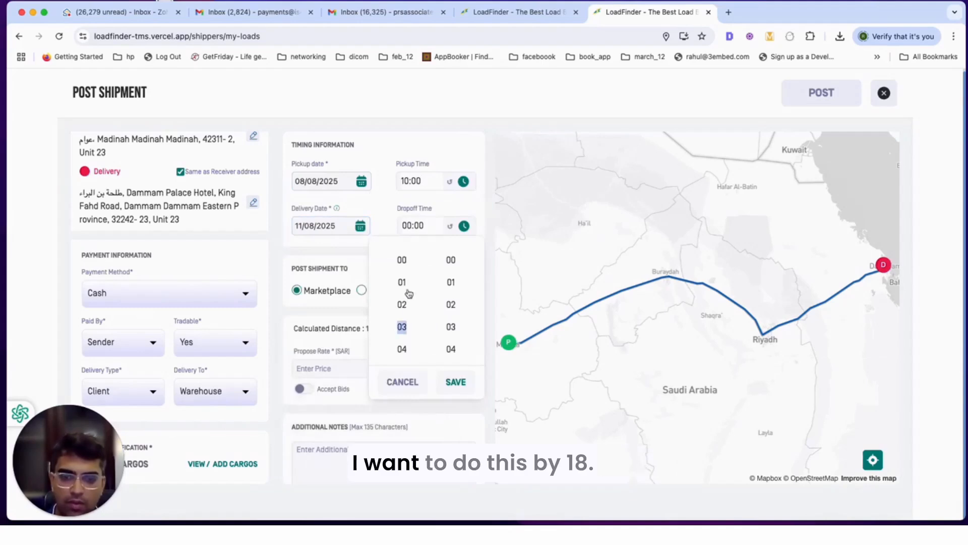
key(Down)
key(Down)
key(Down)
key(Down)
key(Down)
key(Return)
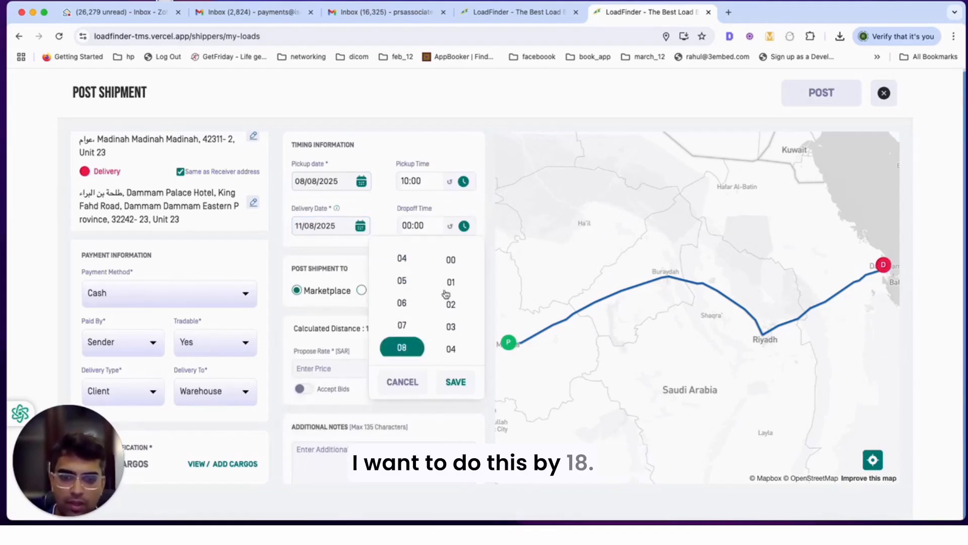
click(455, 381)
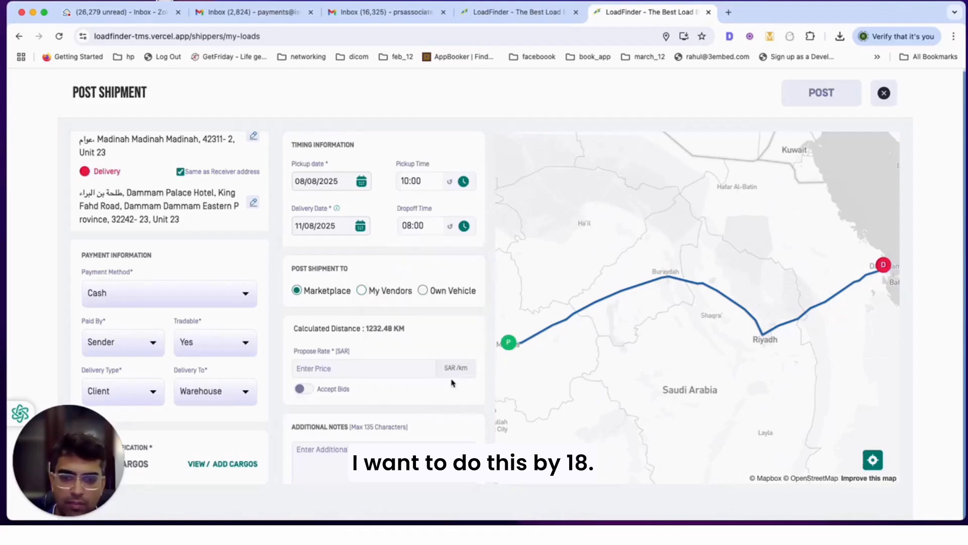
Step: Offer the shipment only to own vendors, selecting the first carrier vendor
click(385, 289)
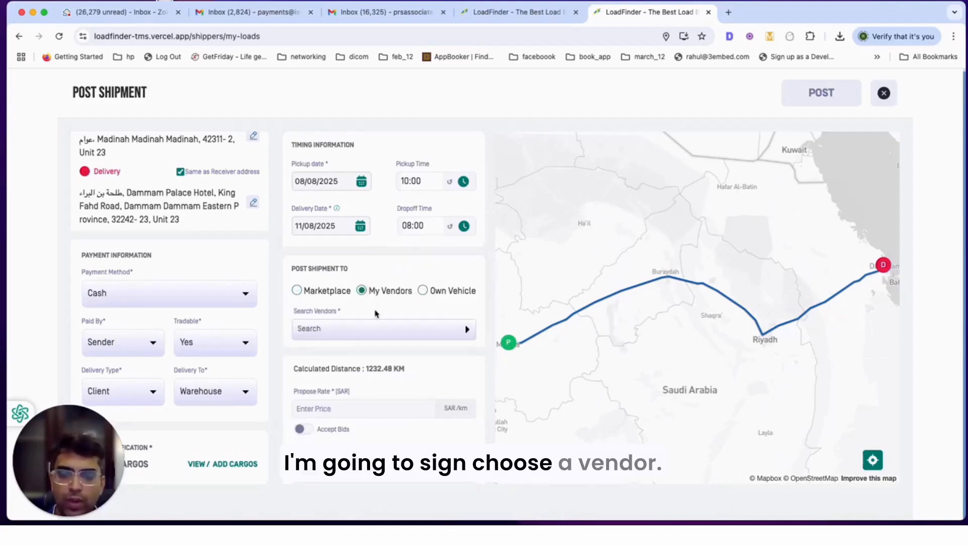
click(370, 330)
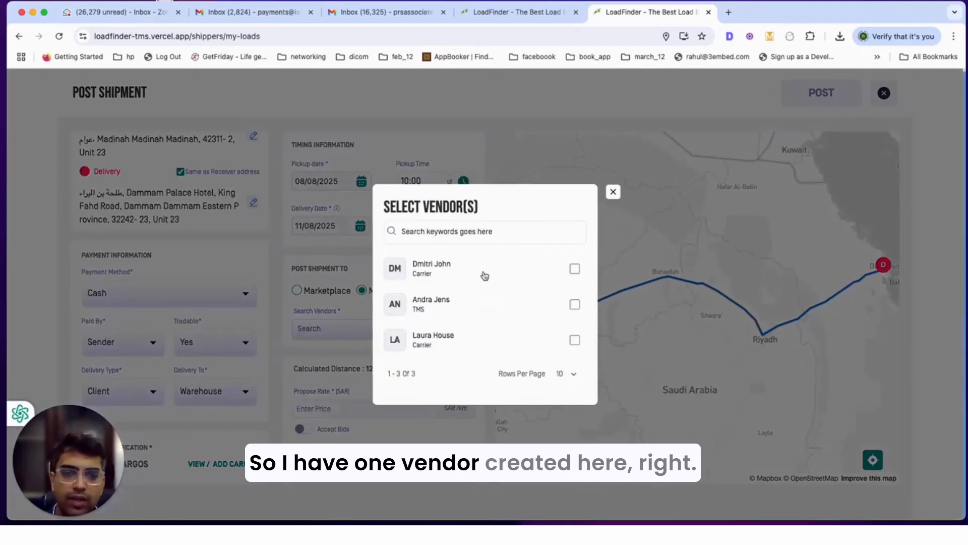
click(558, 267)
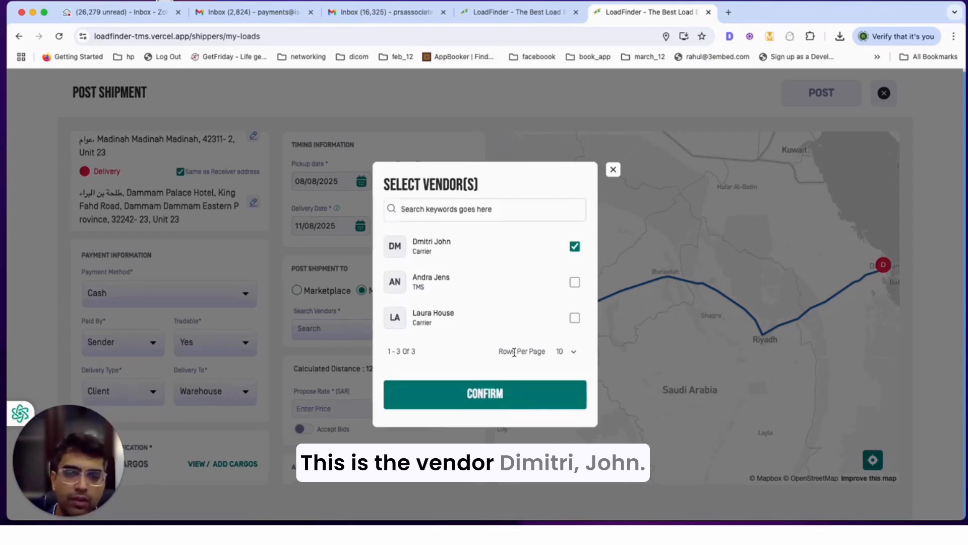
click(475, 403)
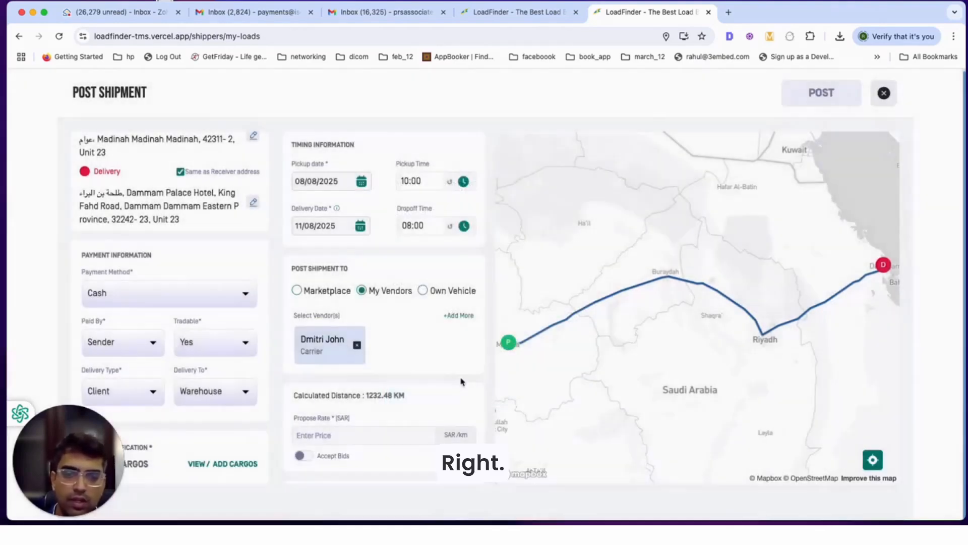
Step: Propose a fixed SAR 10000 rate with note 'shipper', post it, and go to Gmail
scroll(398, 381, down, 5)
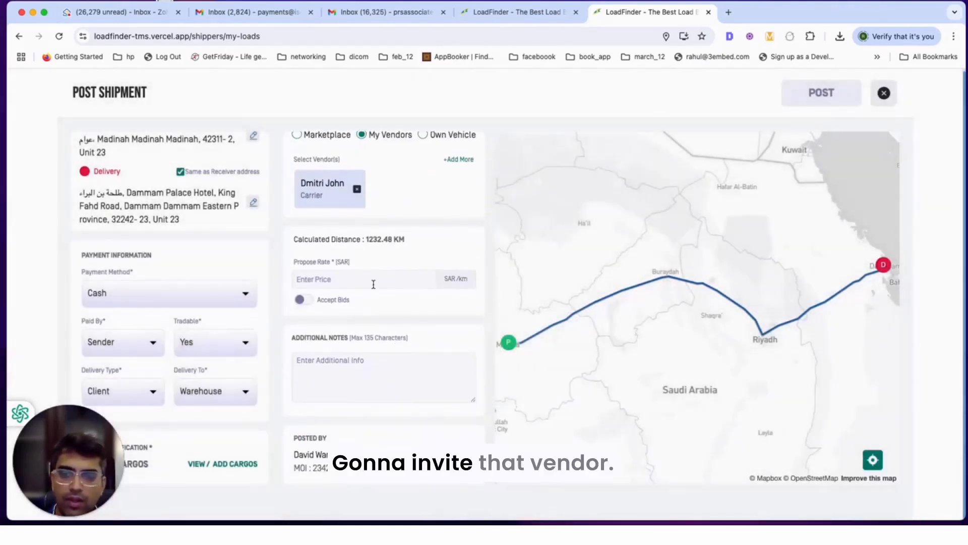
click(365, 278)
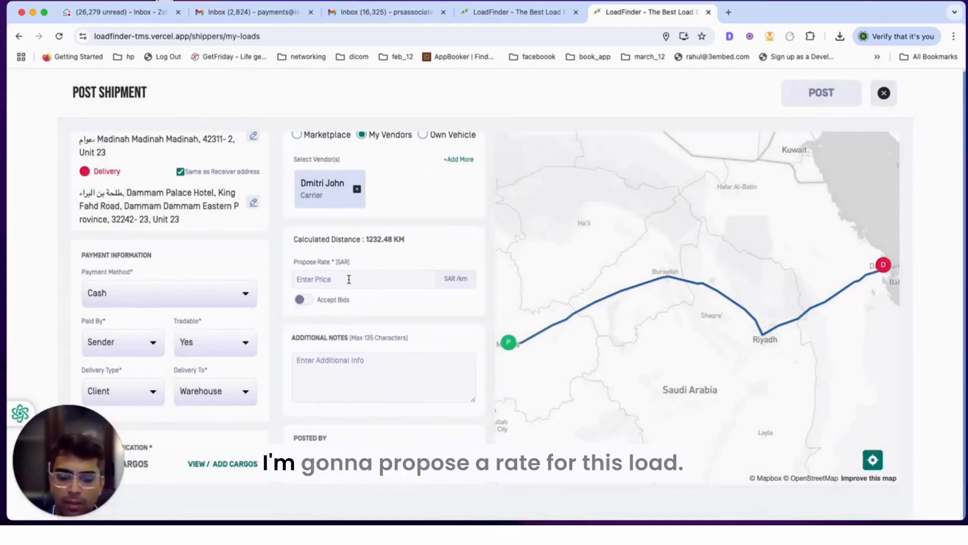
text(1000)
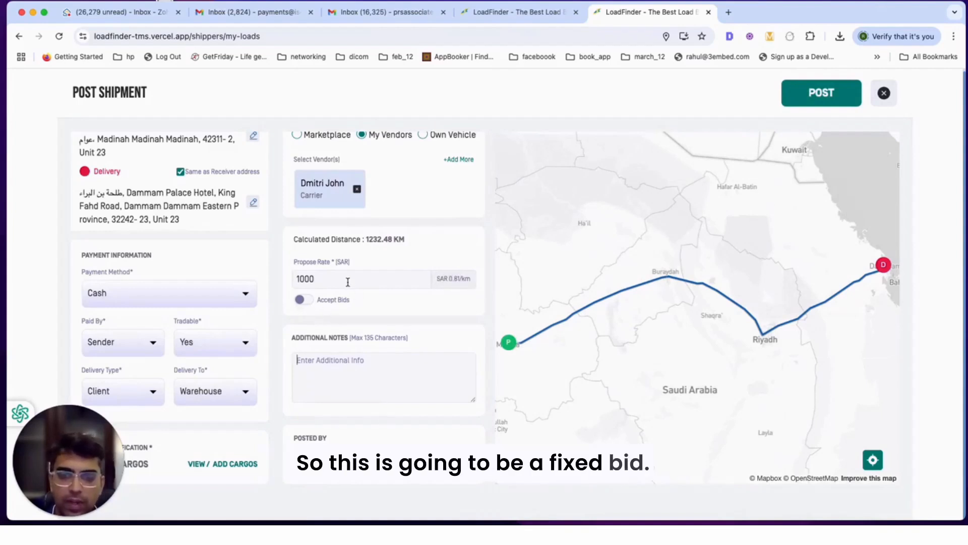
text(0)
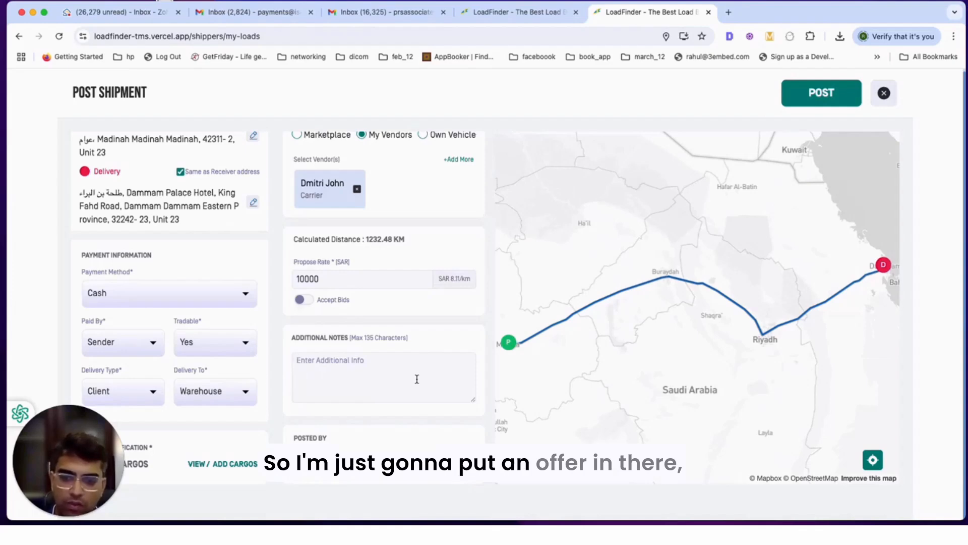
text(shipper notes)
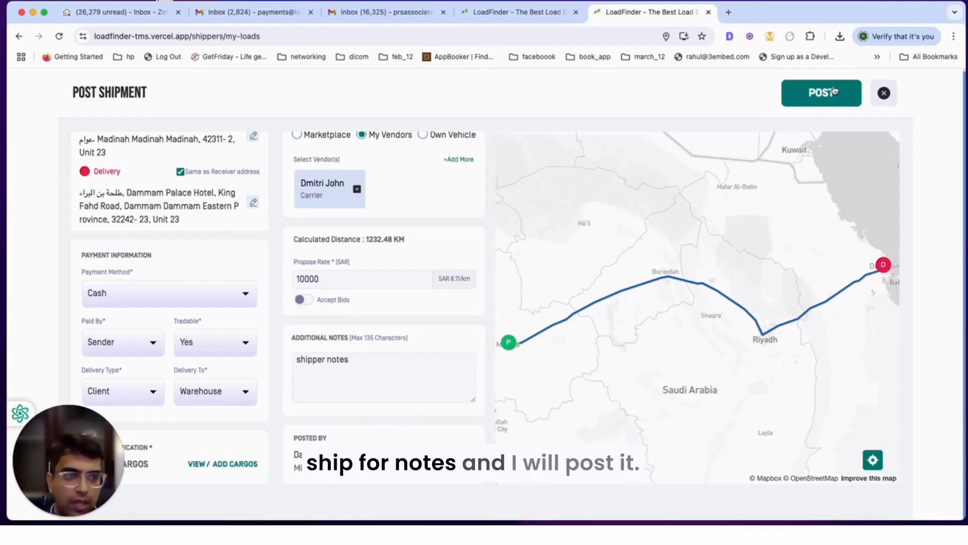
click(835, 91)
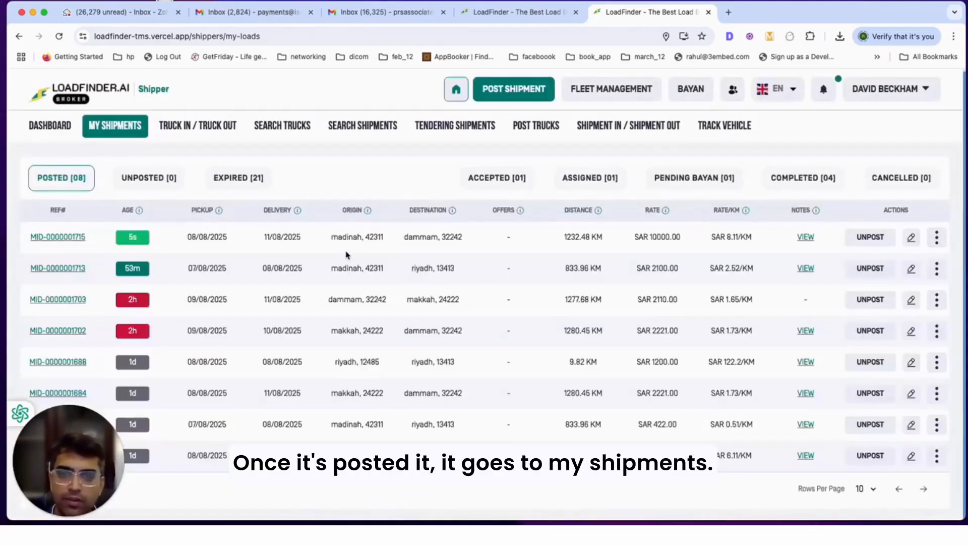
drag(29, 236, 826, 227)
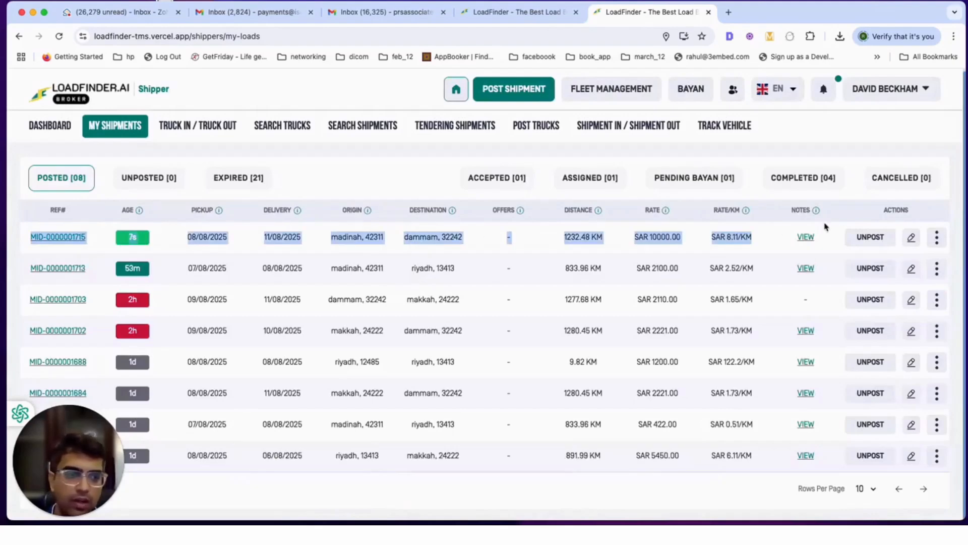
click(359, 7)
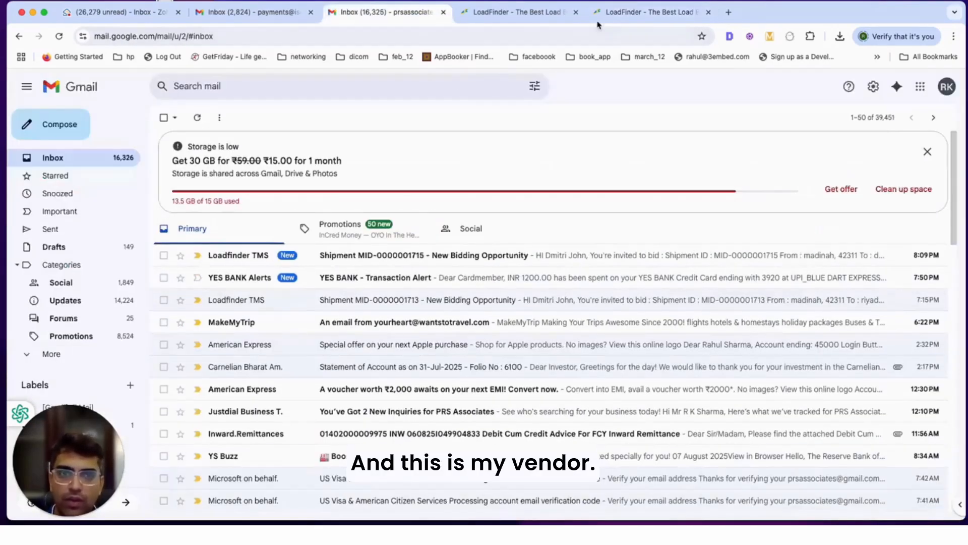
click(353, 256)
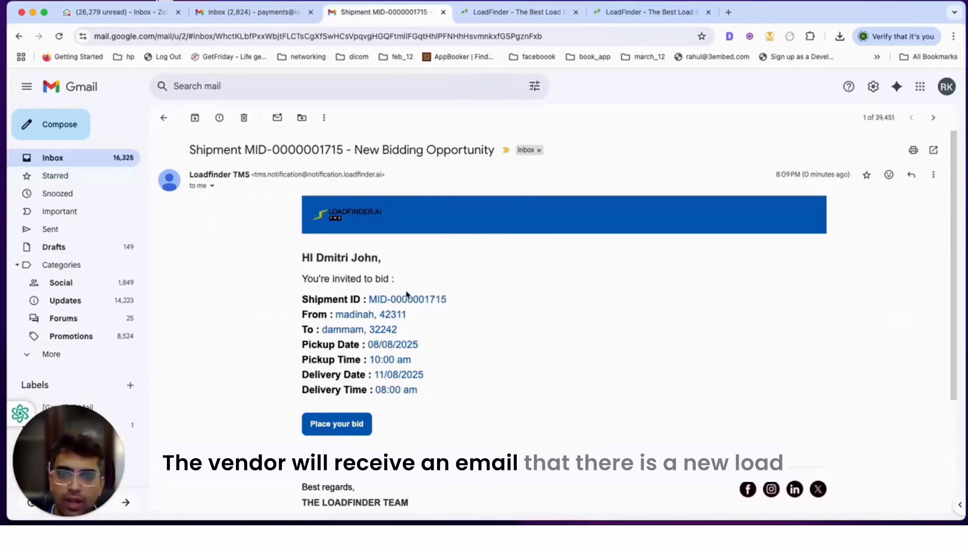
scroll(406, 293, down, 3)
scroll(334, 201, up, 1)
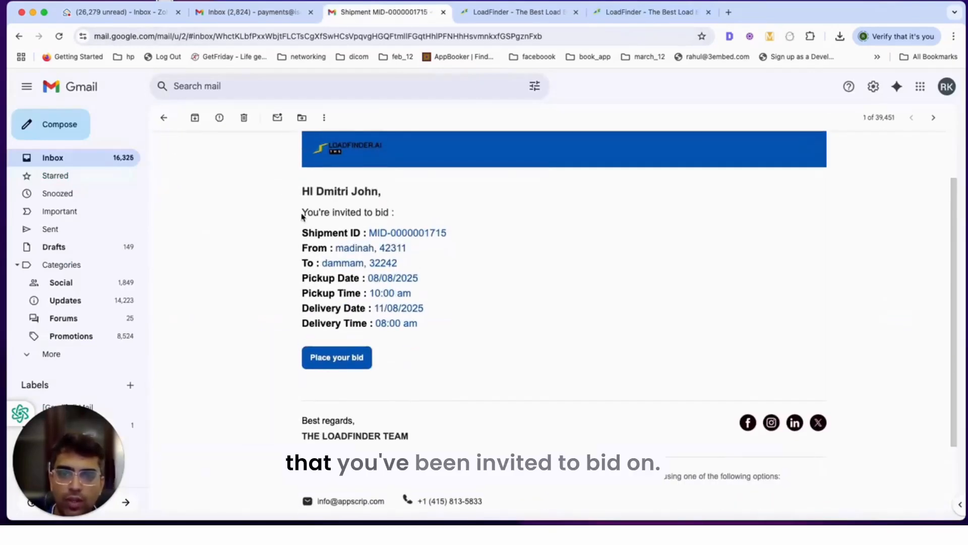
click(338, 364)
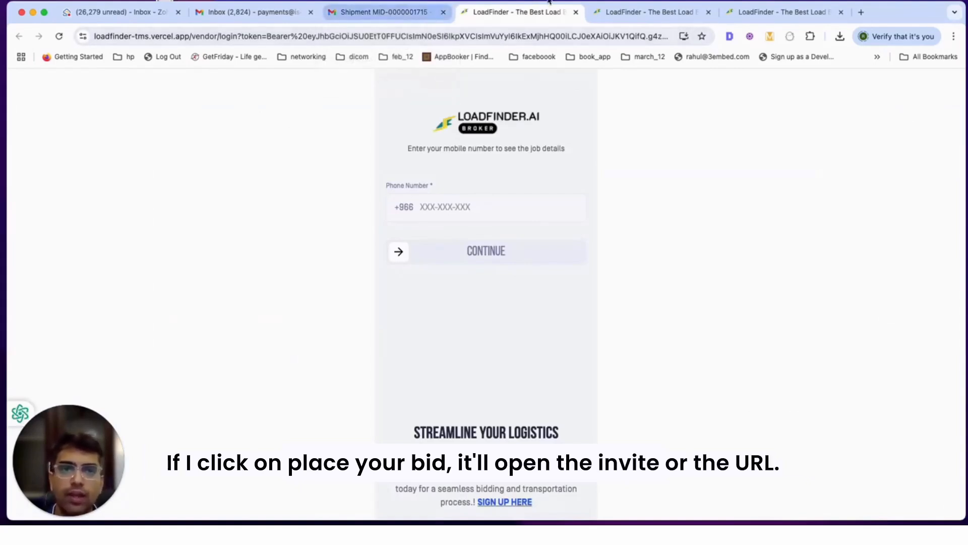
click(646, 15)
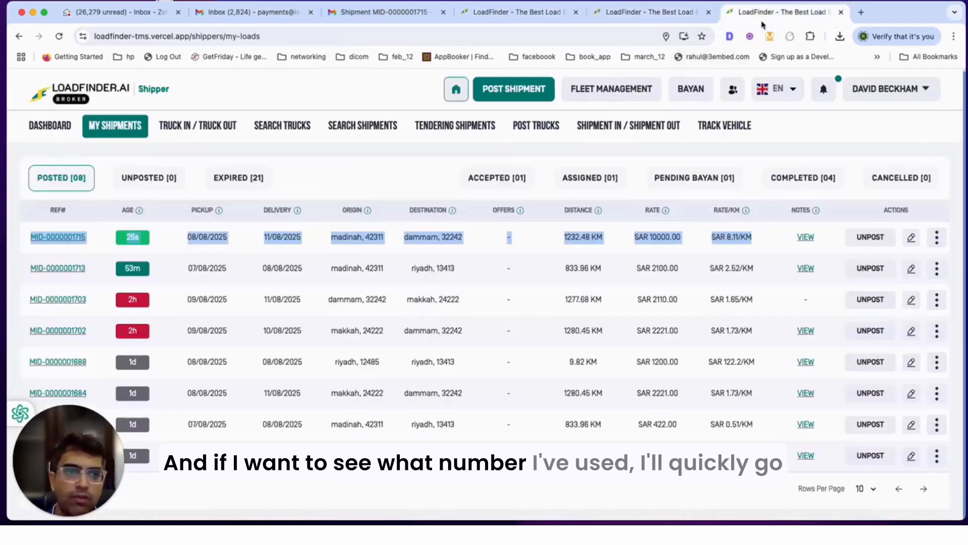
click(782, 12)
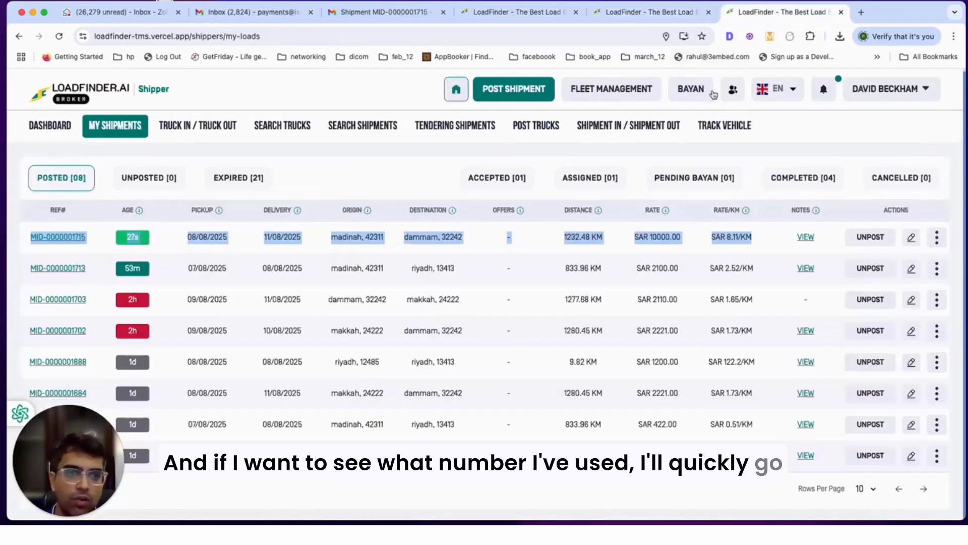
Step: Copy the carrier's phone number from the Vendors list and log in on the vendor bid page
click(733, 89)
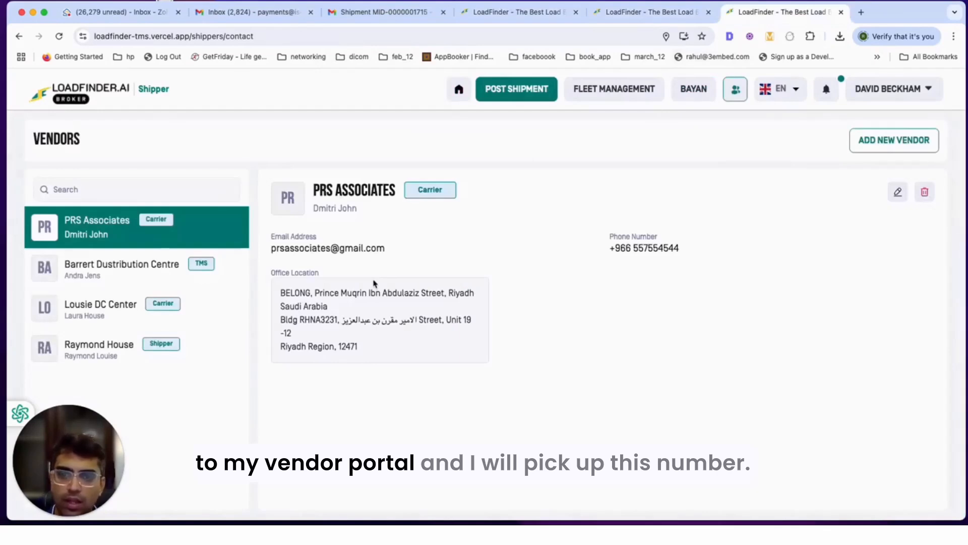
drag(680, 248, 633, 248)
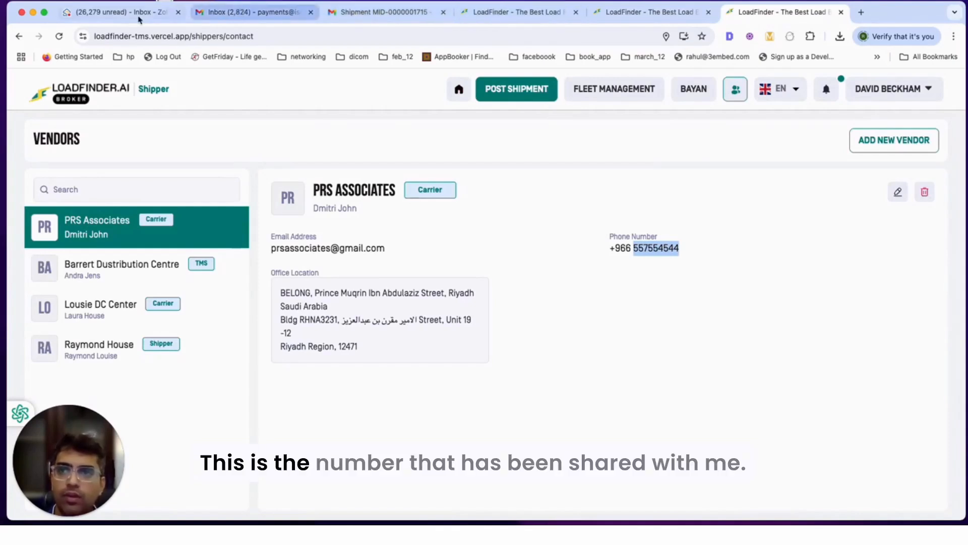
click(495, 13)
click(459, 208)
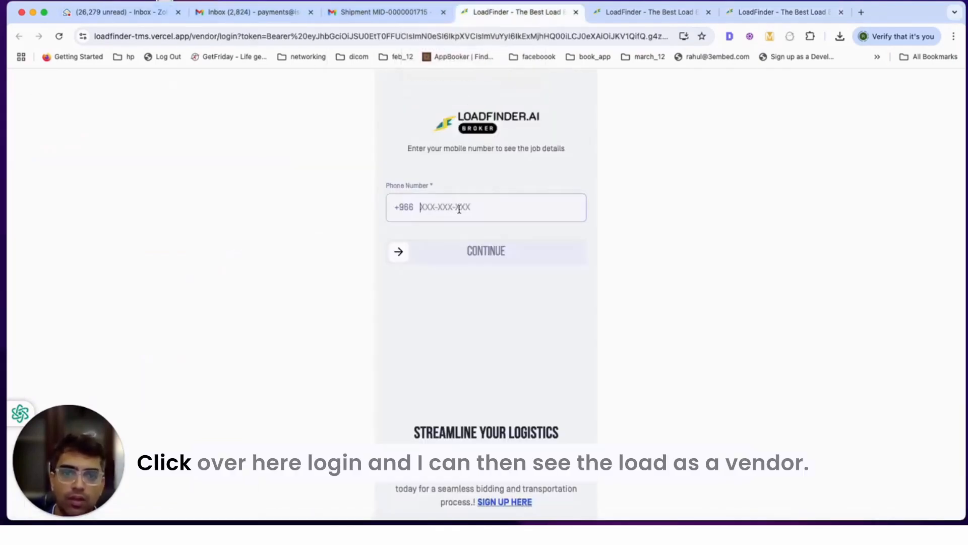
click(401, 252)
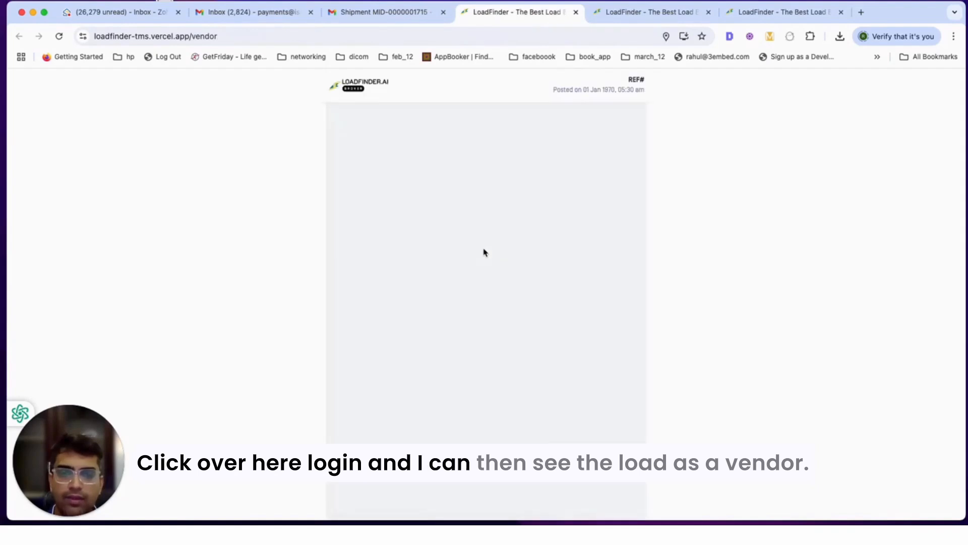
Step: As the vendor, accept the SAR 10000 offer so it awaits shipper acceptance
scroll(486, 262, down, 10)
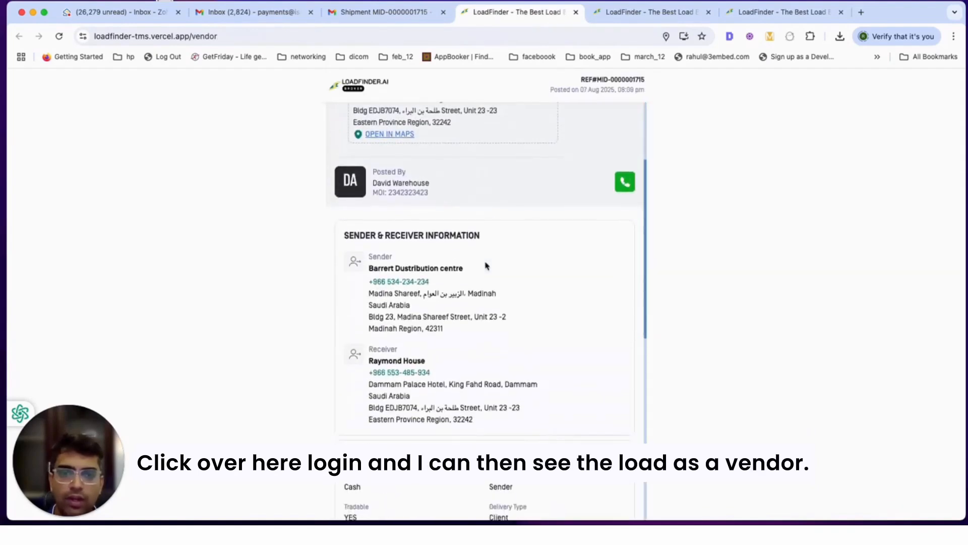
scroll(486, 266, down, 5)
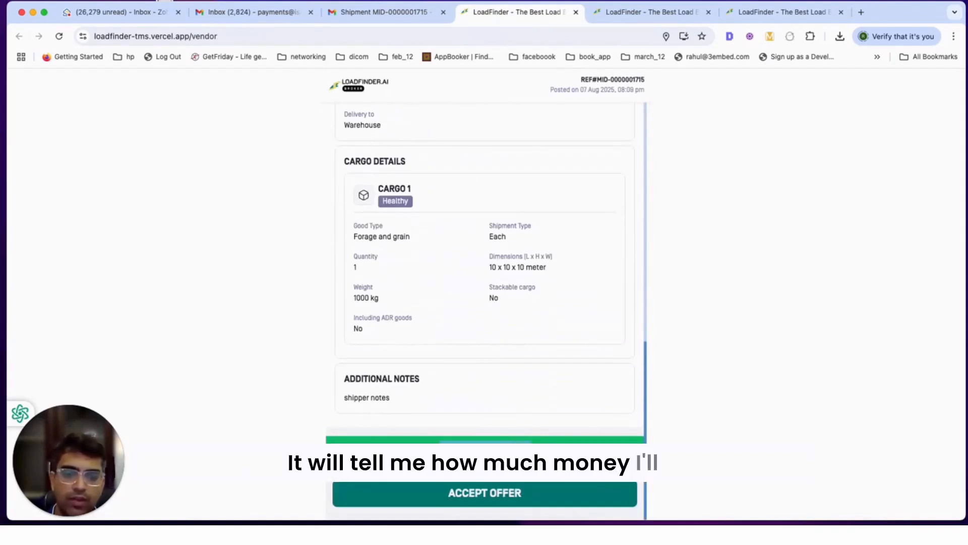
click(471, 494)
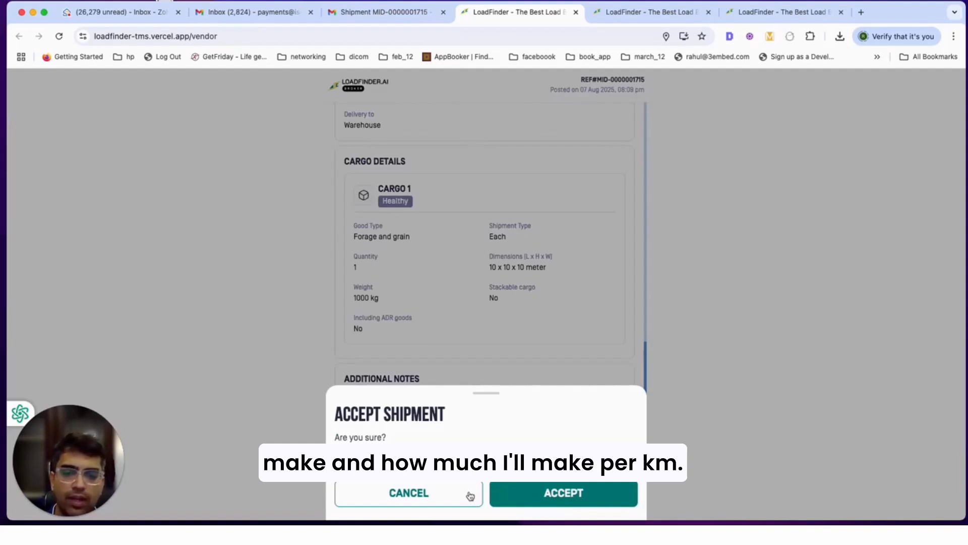
click(557, 497)
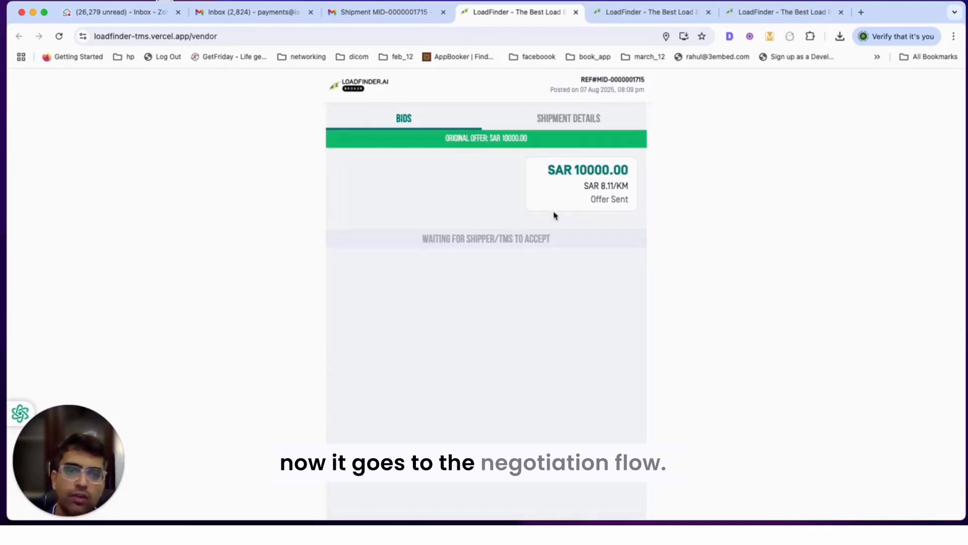
drag(477, 240, 554, 244)
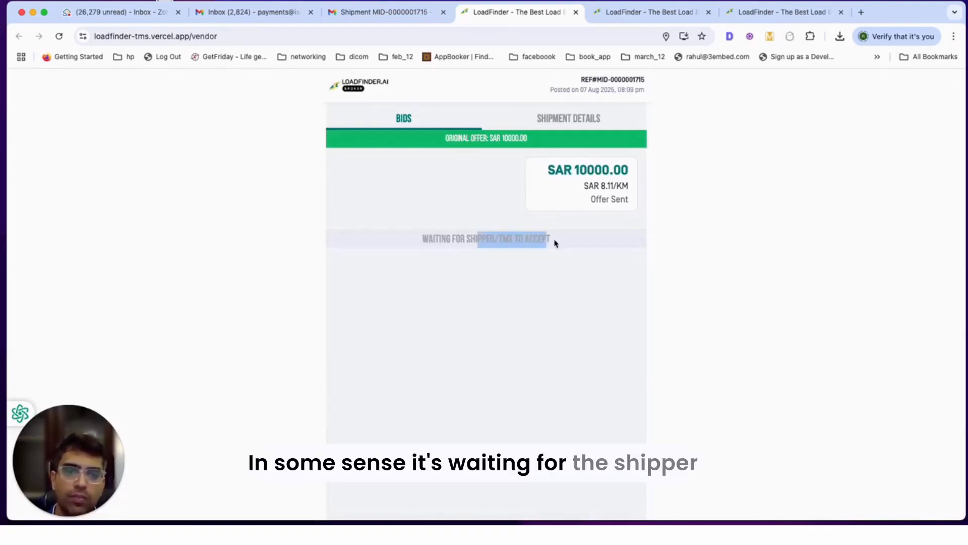
click(642, 16)
click(734, 16)
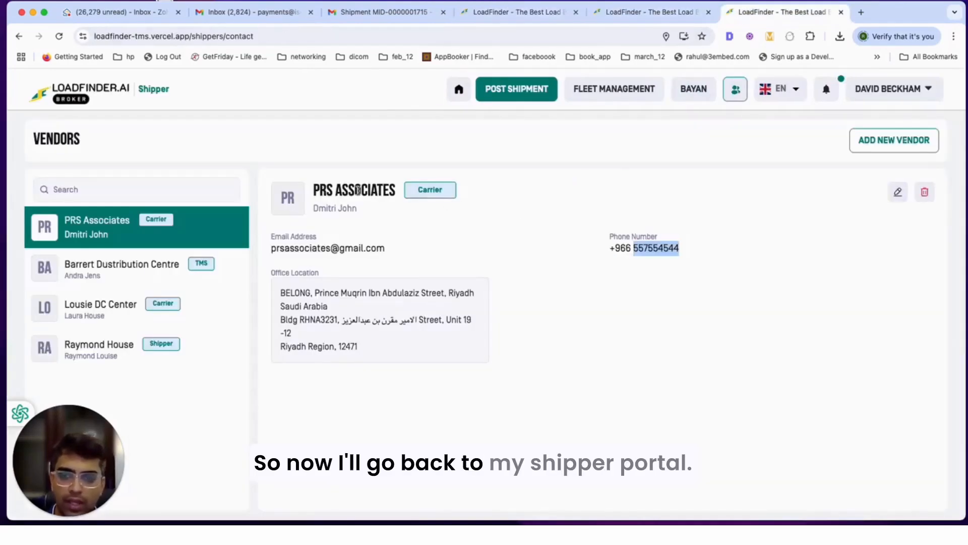
click(463, 90)
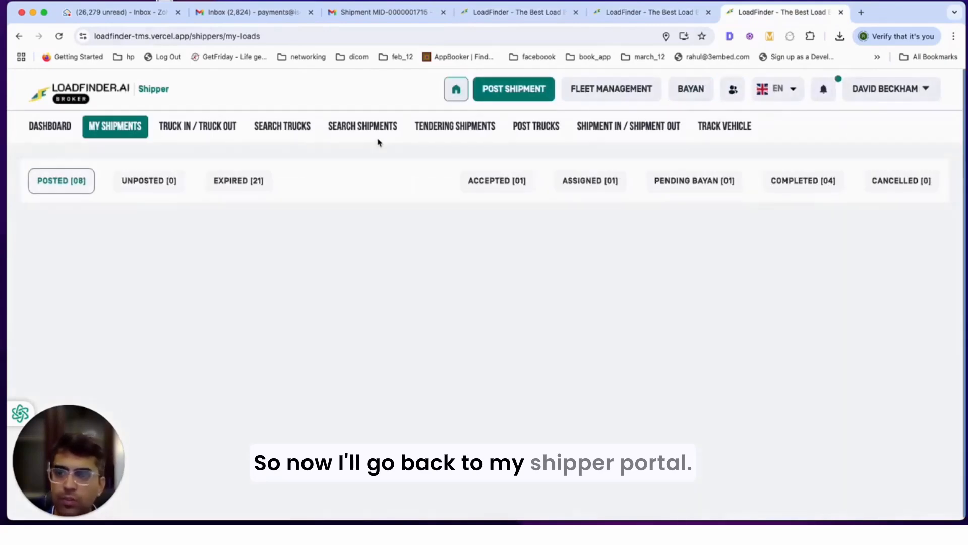
click(476, 131)
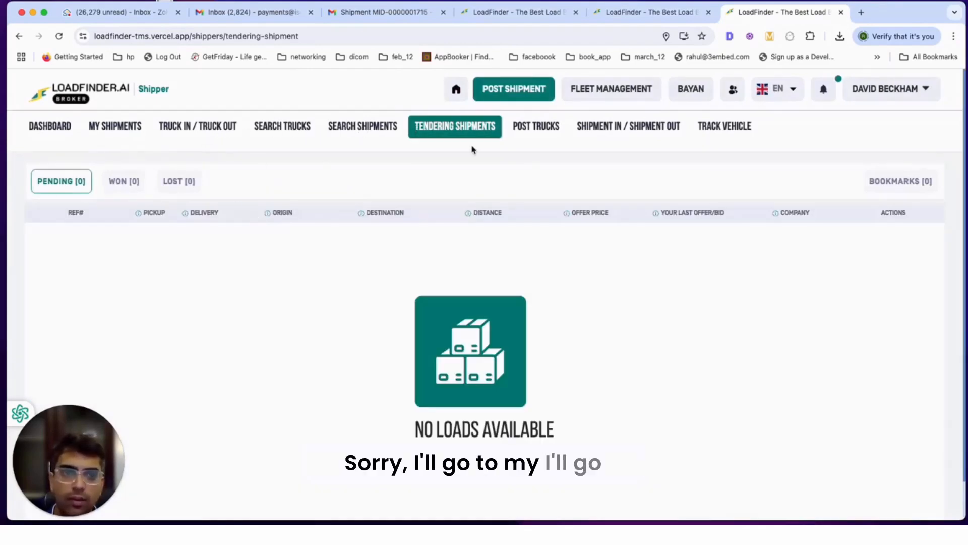
click(119, 130)
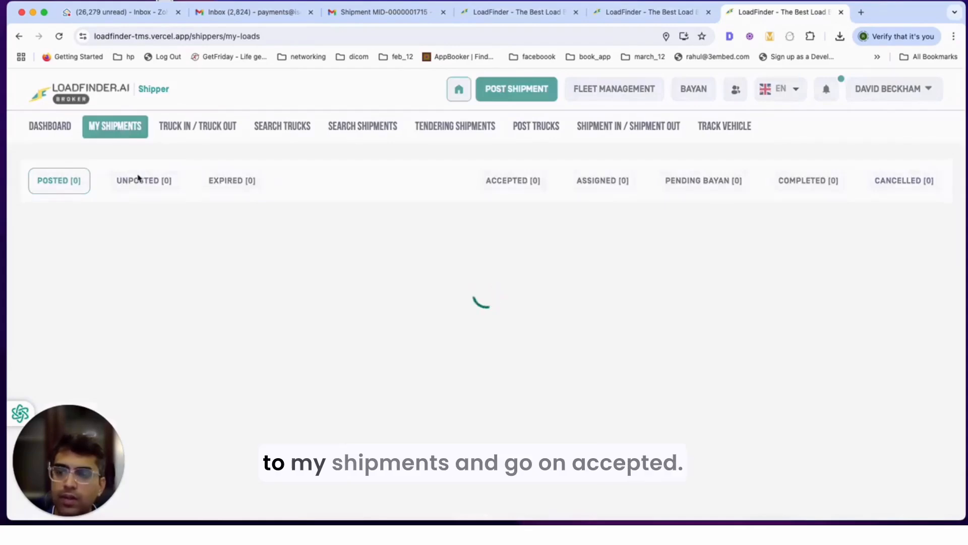
click(488, 182)
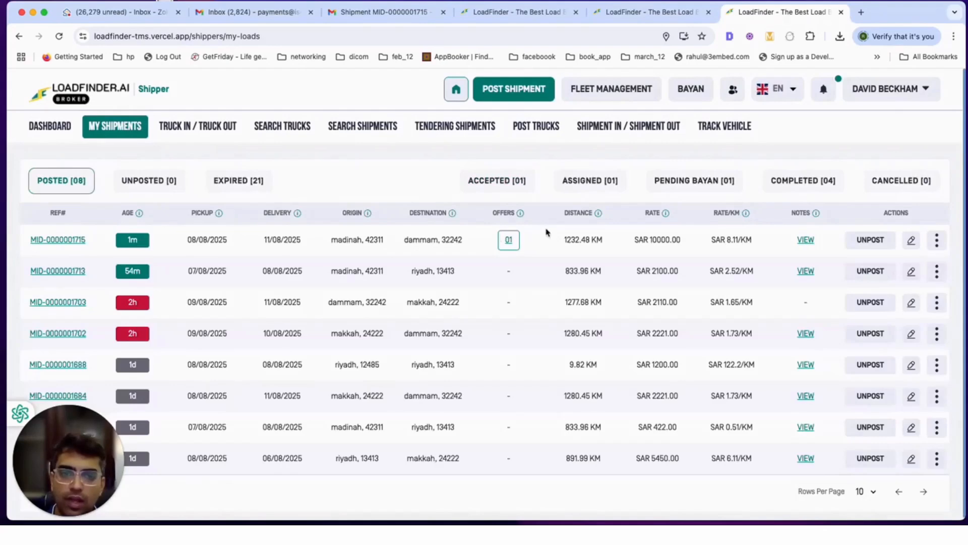
click(515, 241)
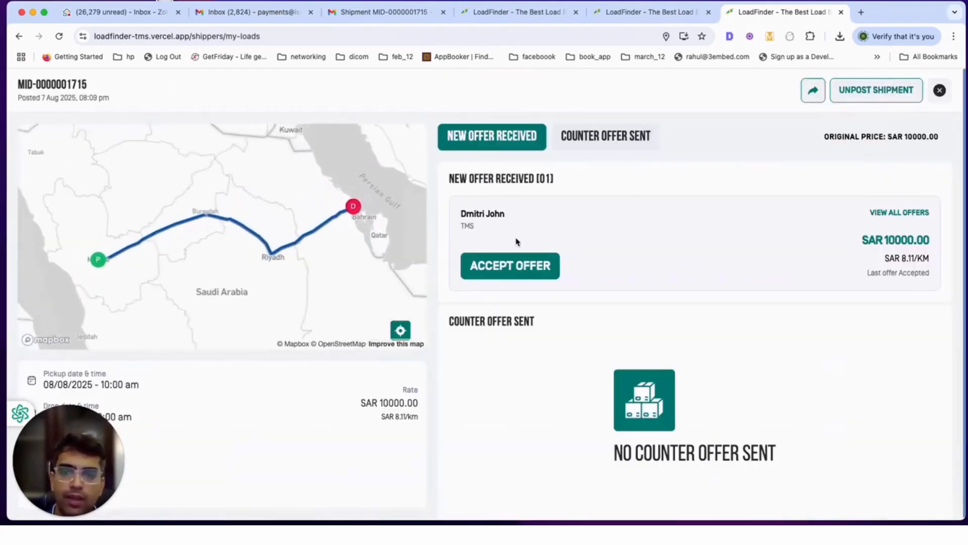
drag(455, 214, 517, 227)
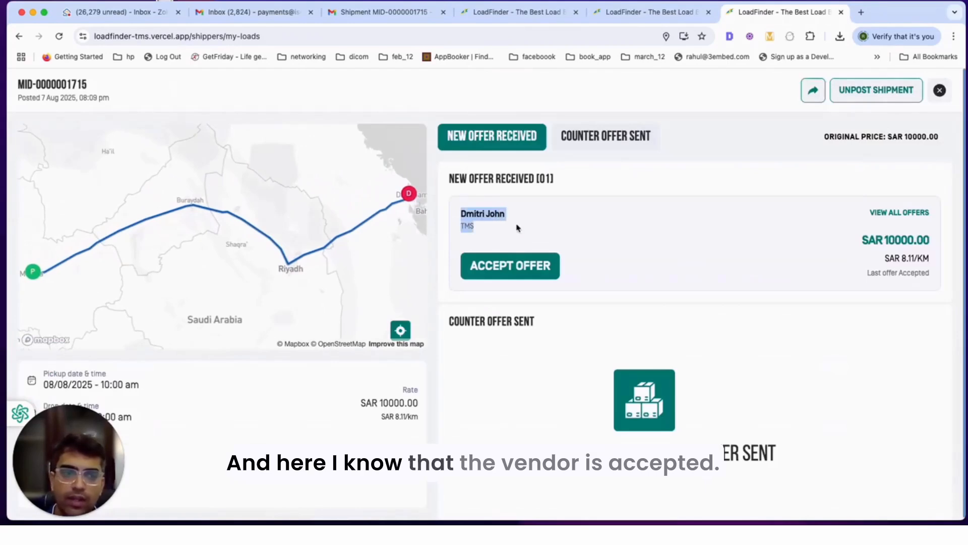
click(526, 277)
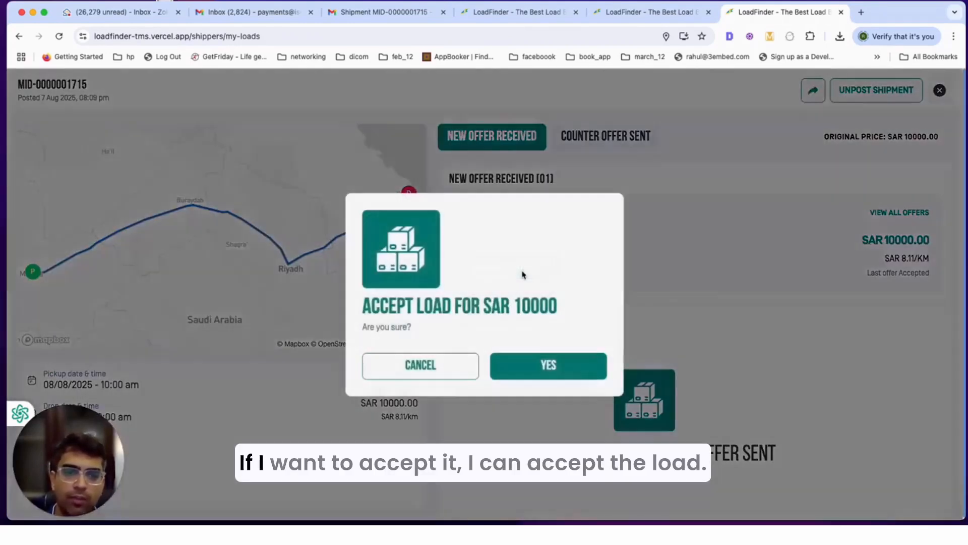
click(546, 368)
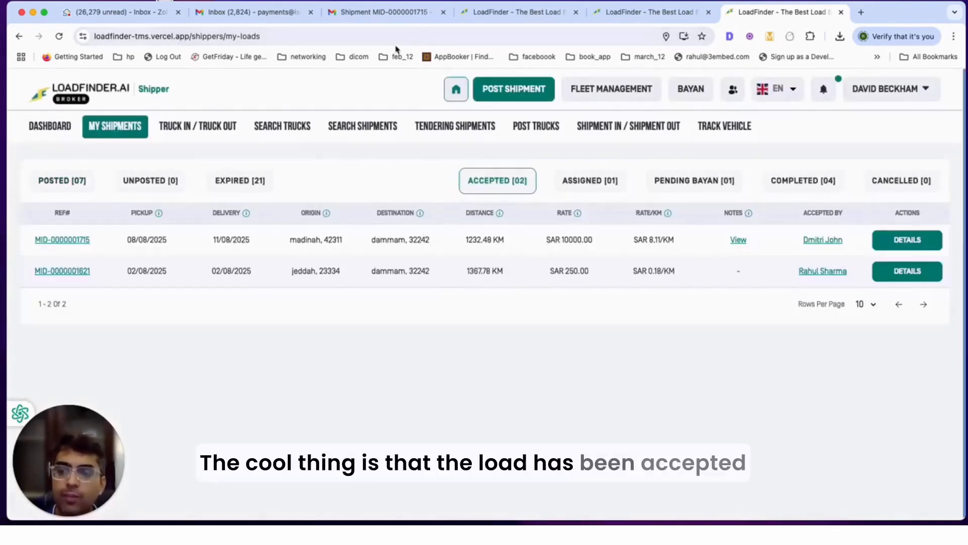
click(376, 11)
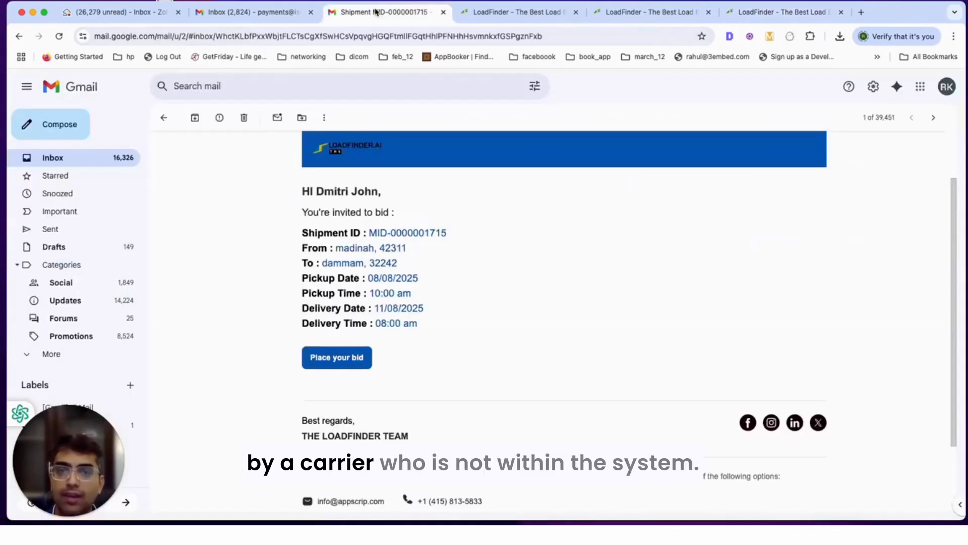
Step: Set the vehicle type to 1 Ton Pickup and the plate type to Public Transport
click(493, 11)
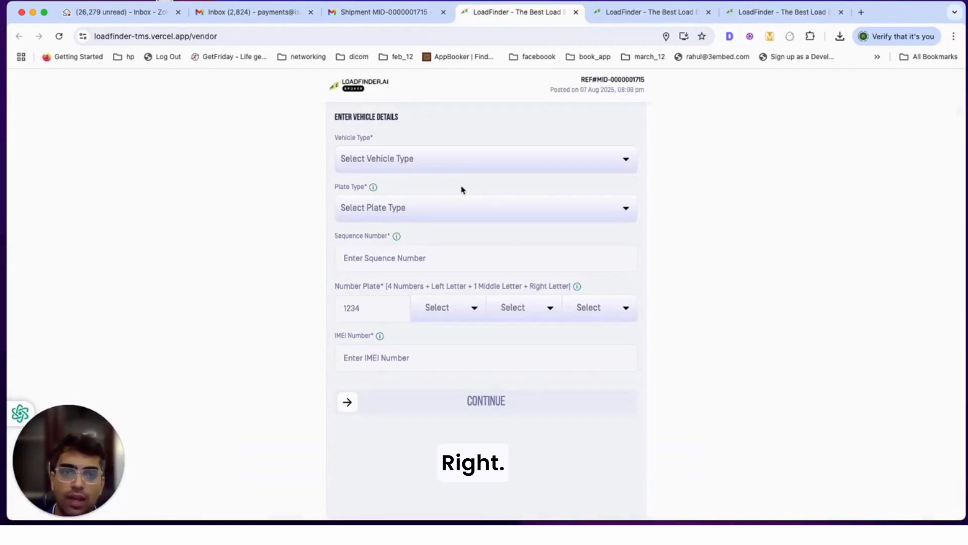
click(395, 169)
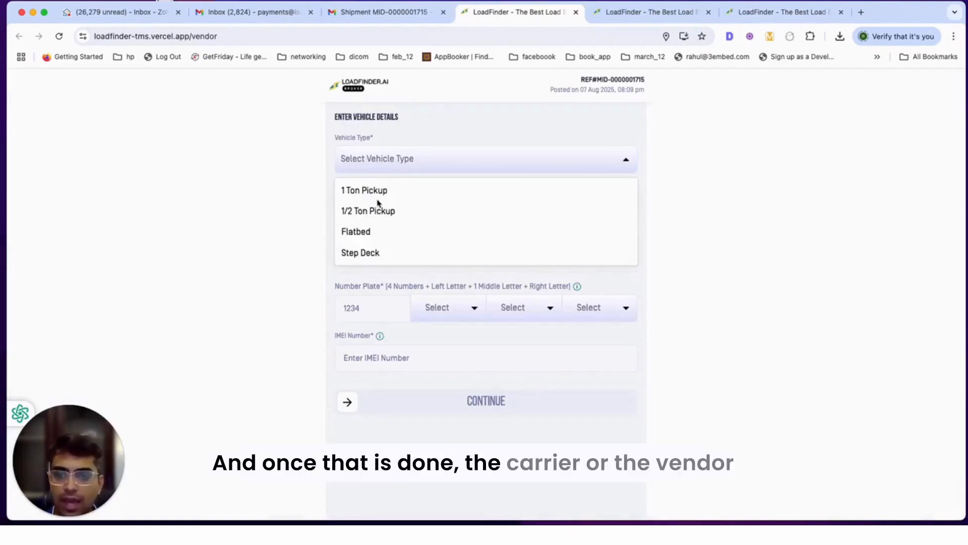
click(377, 196)
click(378, 209)
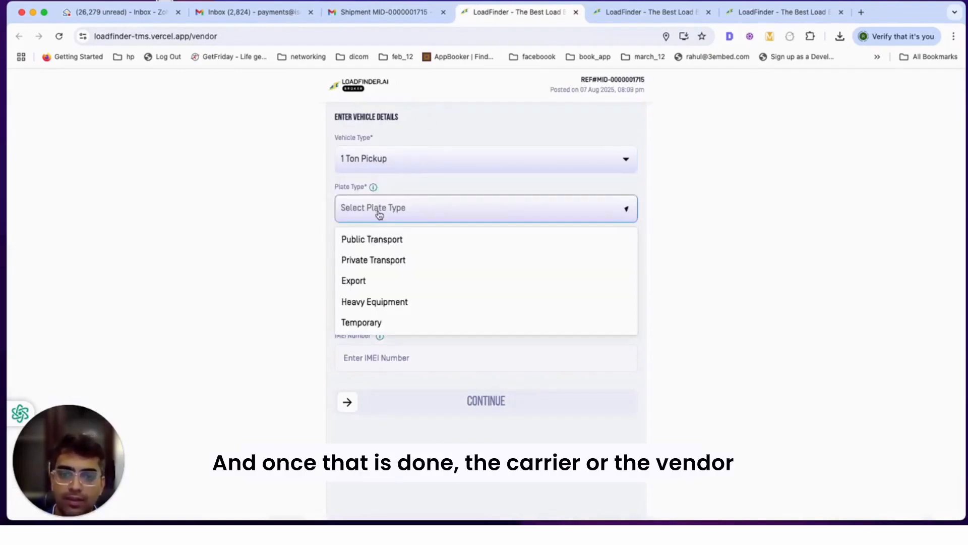
click(378, 238)
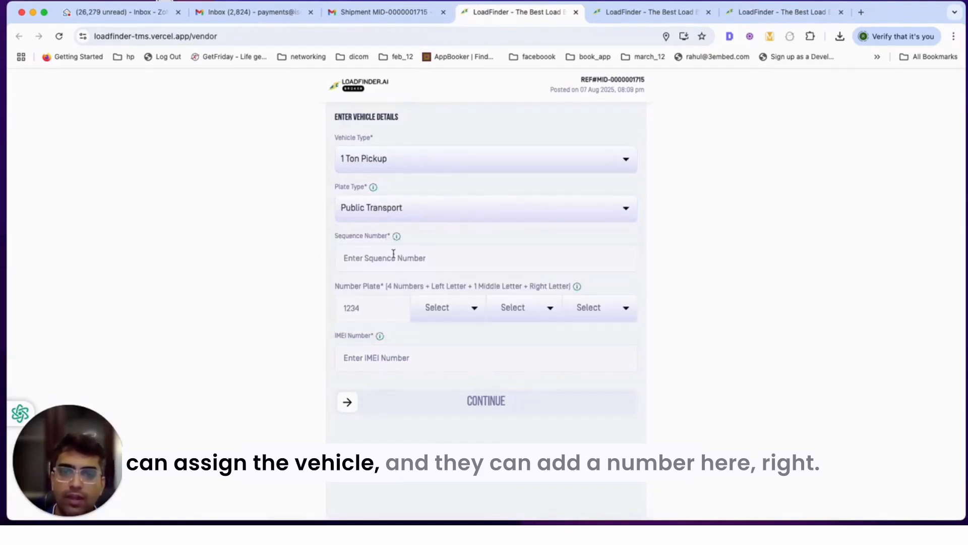
click(393, 255)
text(224242424)
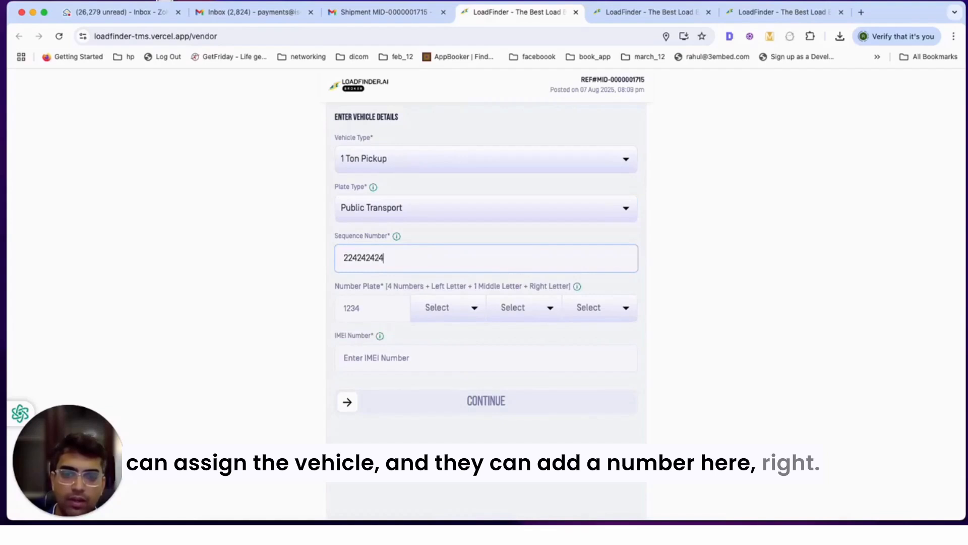
click(360, 313)
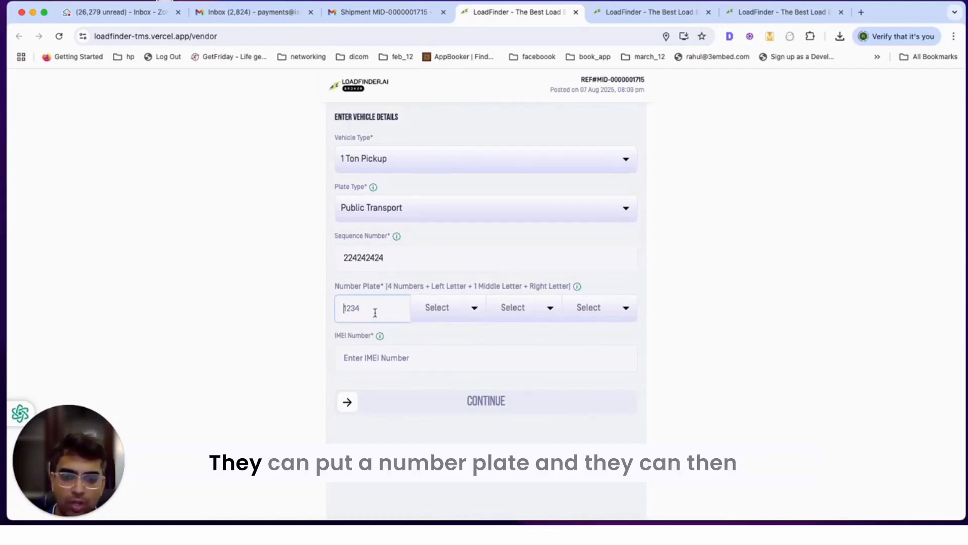
text(1234)
click(418, 309)
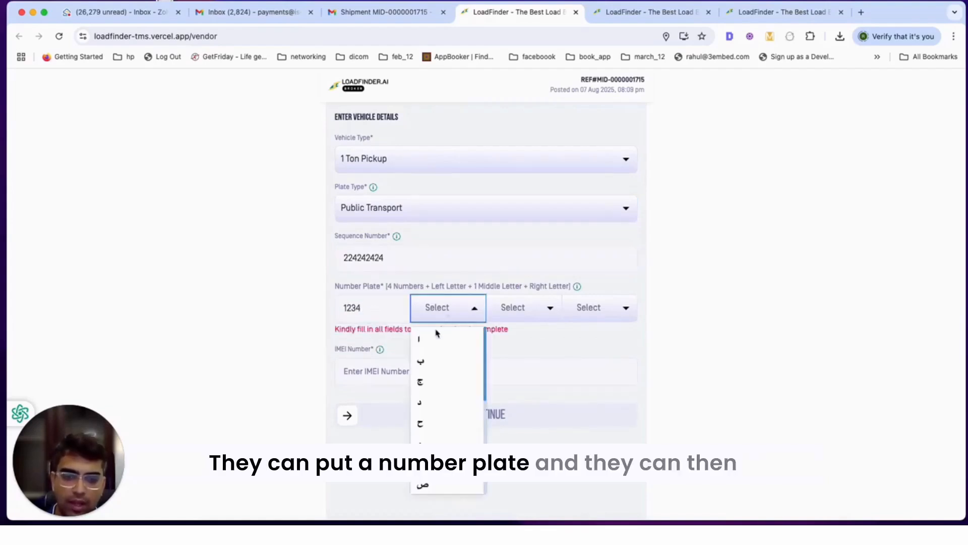
click(435, 333)
click(506, 307)
click(504, 359)
click(591, 320)
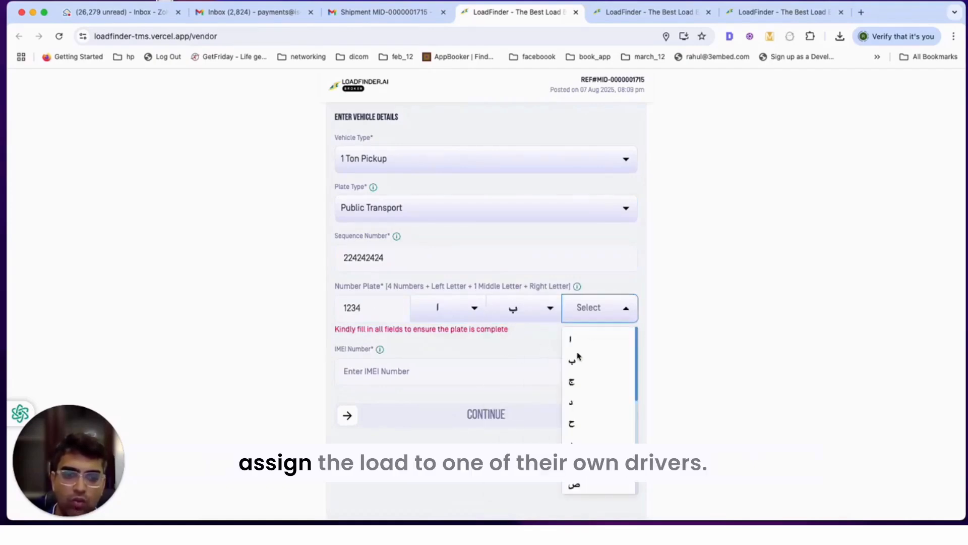
click(572, 355)
click(480, 369)
click(495, 327)
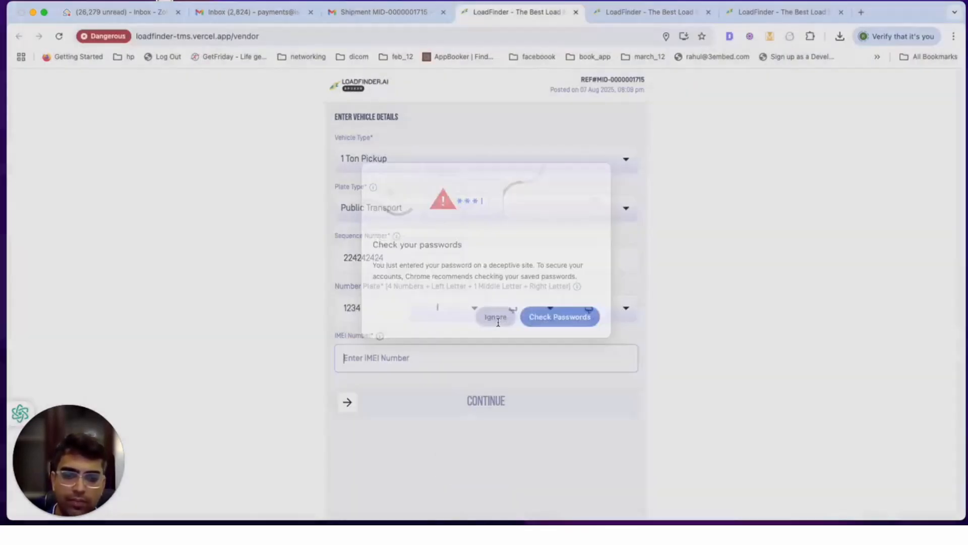
text(121212121212121)
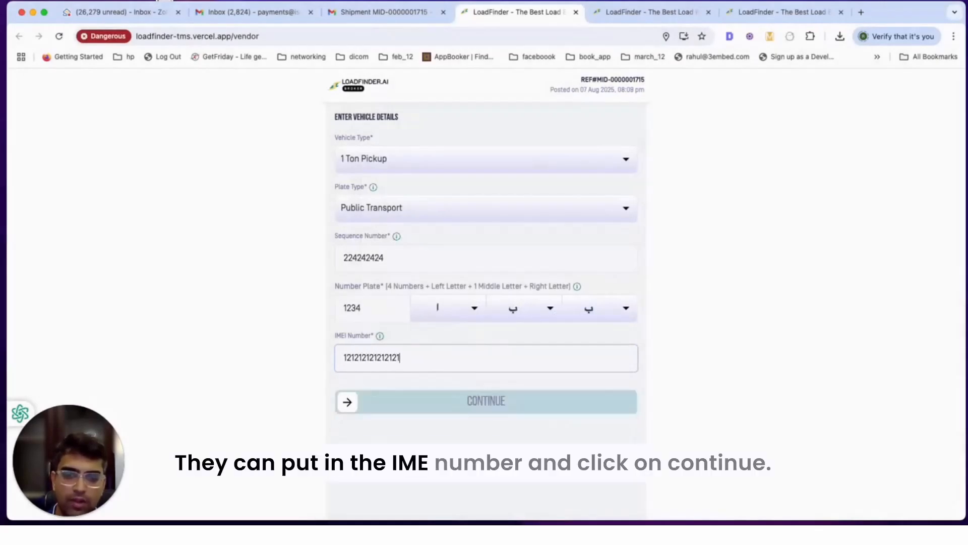
click(354, 405)
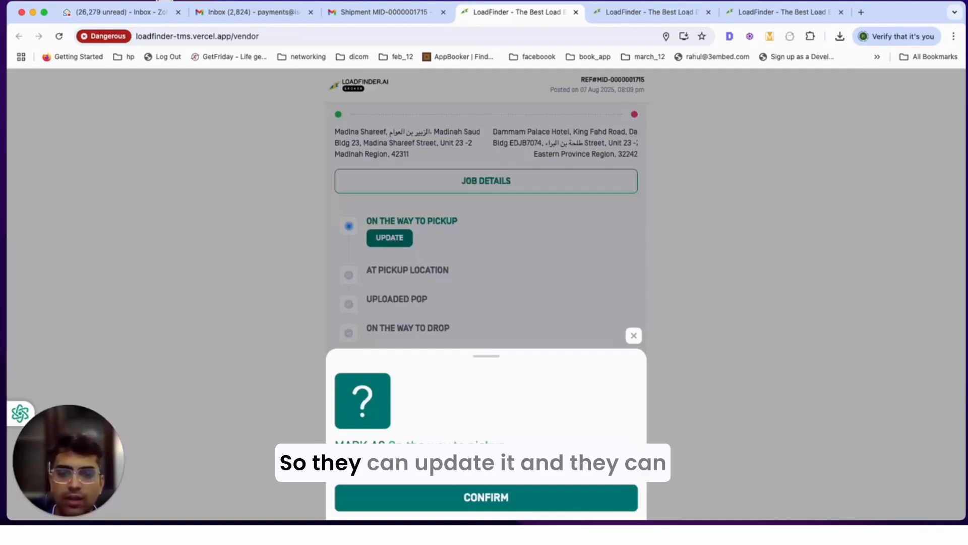
click(480, 497)
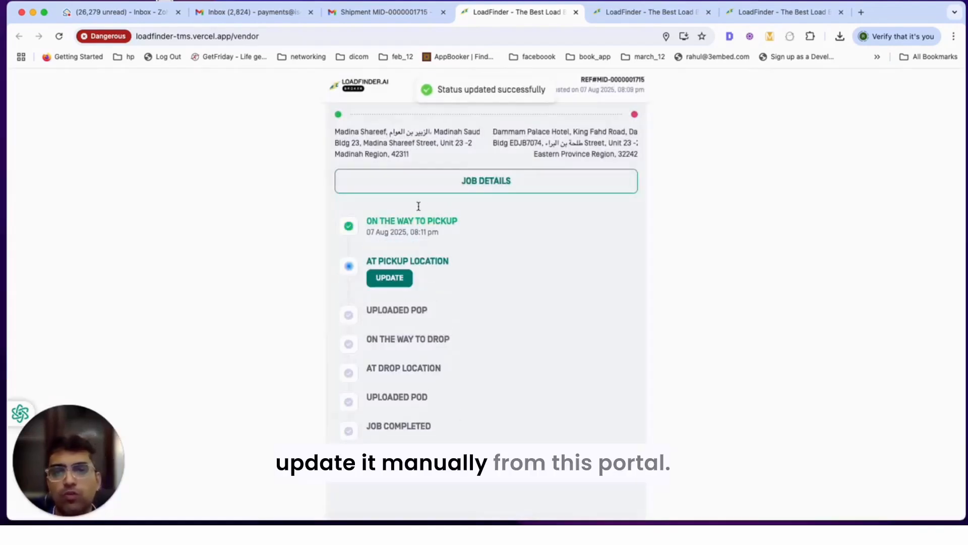
click(650, 13)
click(781, 12)
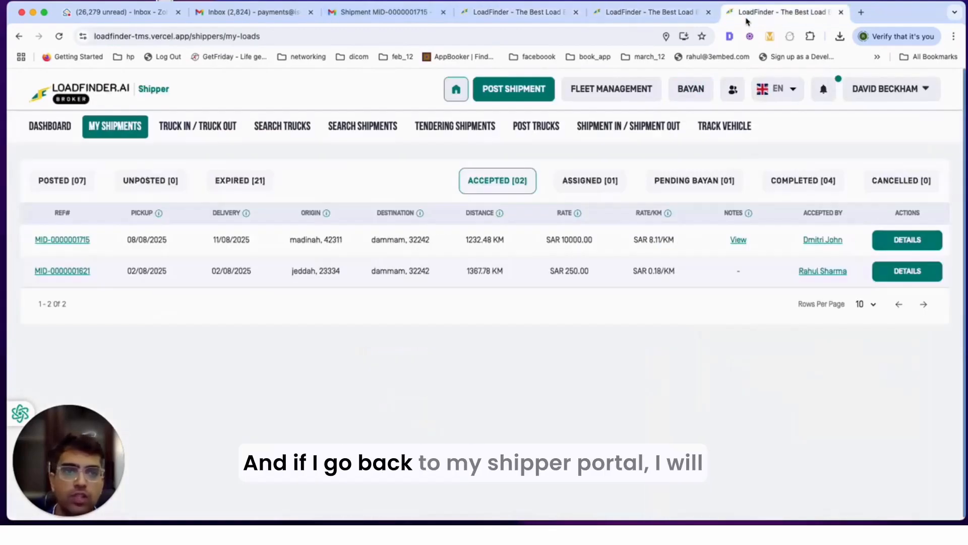
click(607, 188)
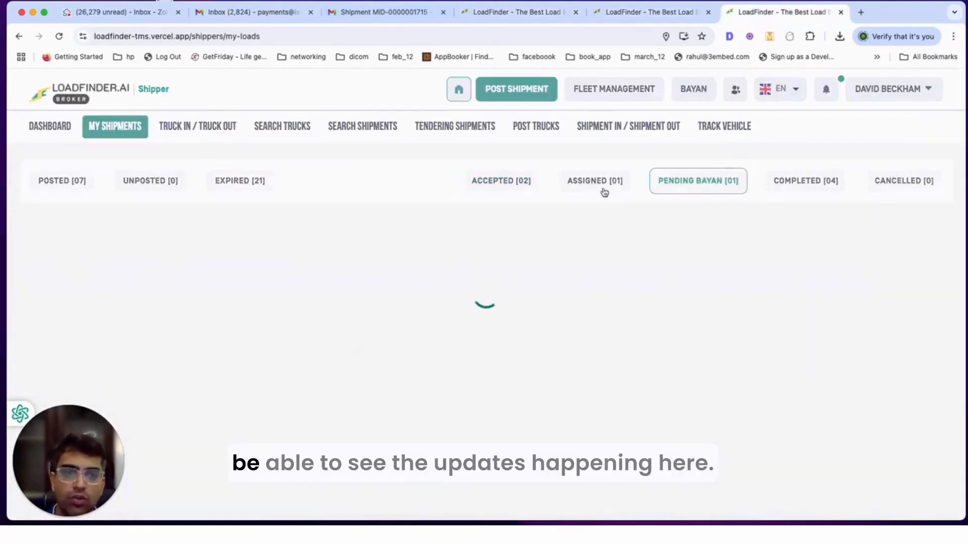
click(847, 277)
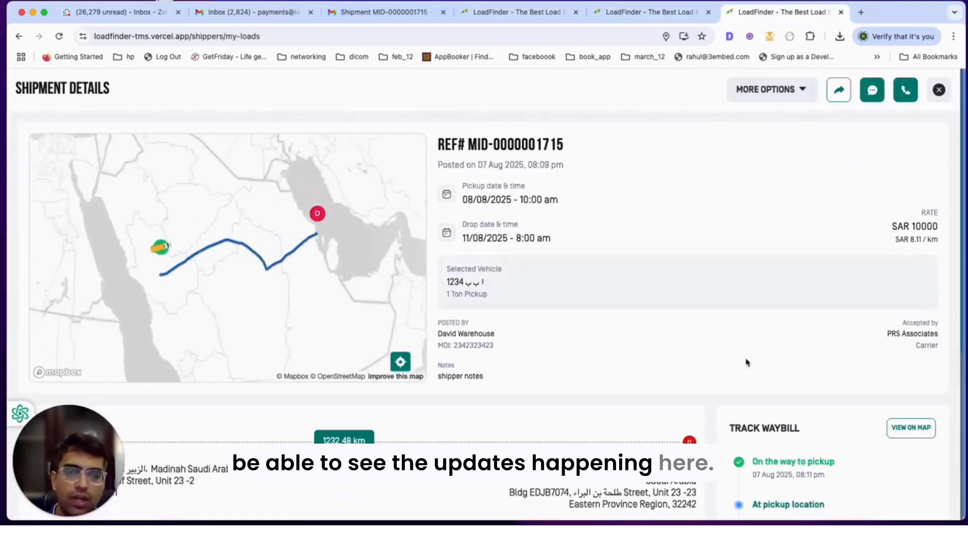
scroll(827, 380, down, 3)
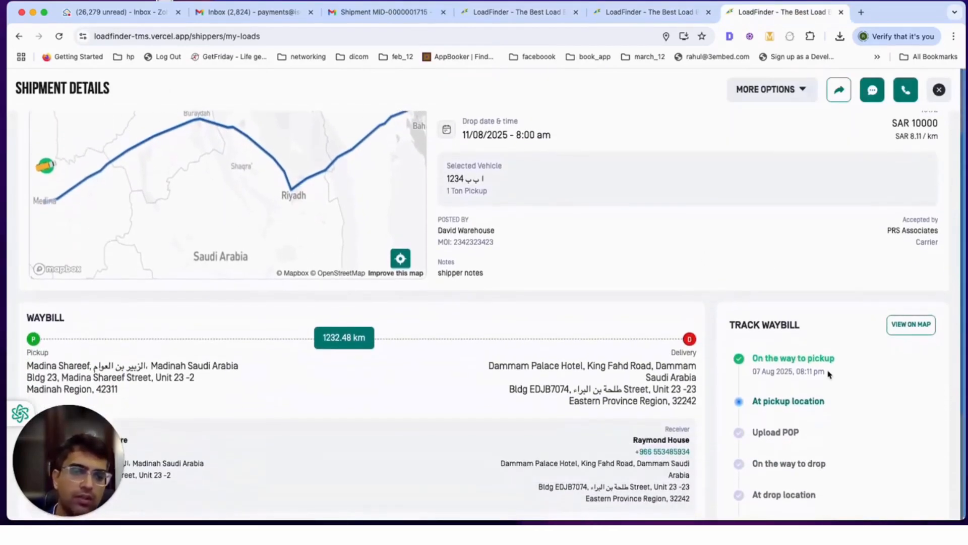
scroll(827, 381, up, 2)
scroll(826, 380, up, 1)
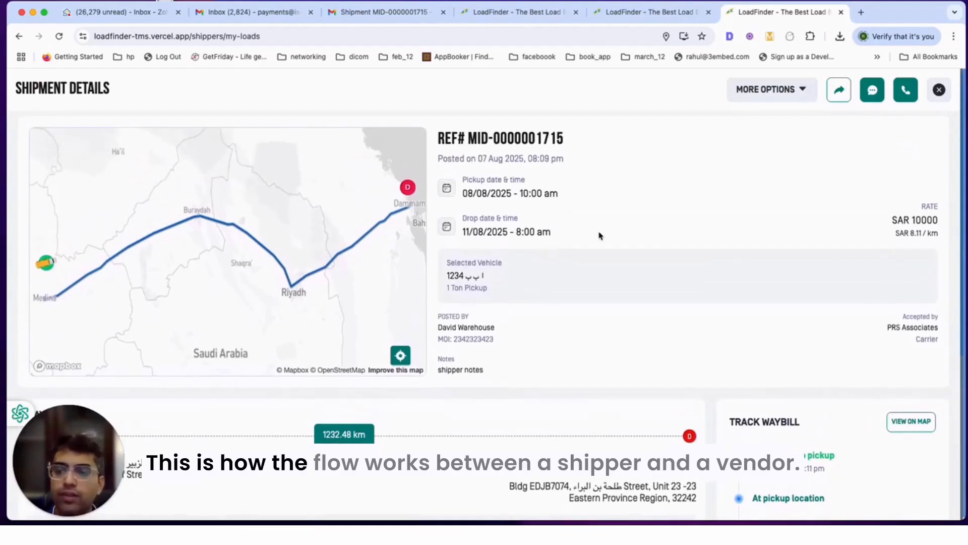